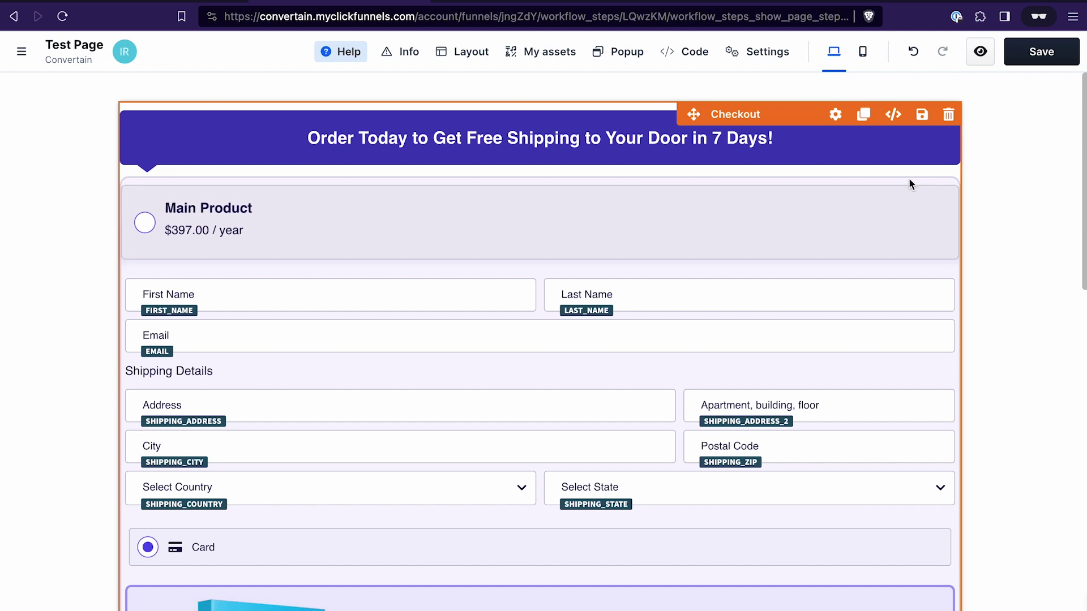
Delete the existing Checkout element so the test page is empty
{"action": "left_click", "coordinate": [948, 115]}
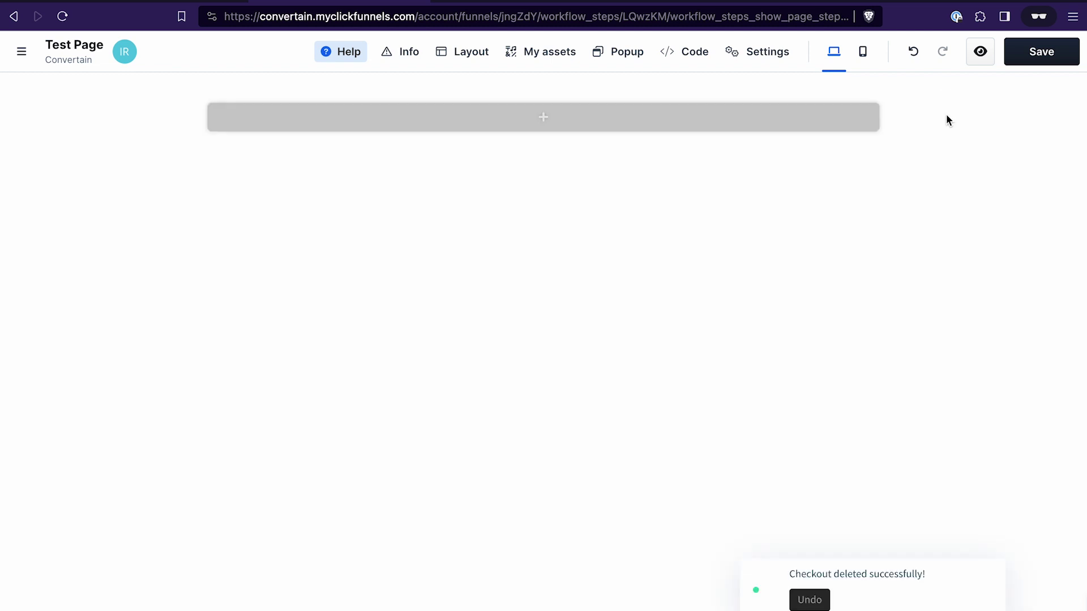
Insert a new two-step Checkout element from the Order category into the empty section
{"action": "left_click", "coordinate": [543, 118]}
{"action": "left_click", "coordinate": [745, 331]}
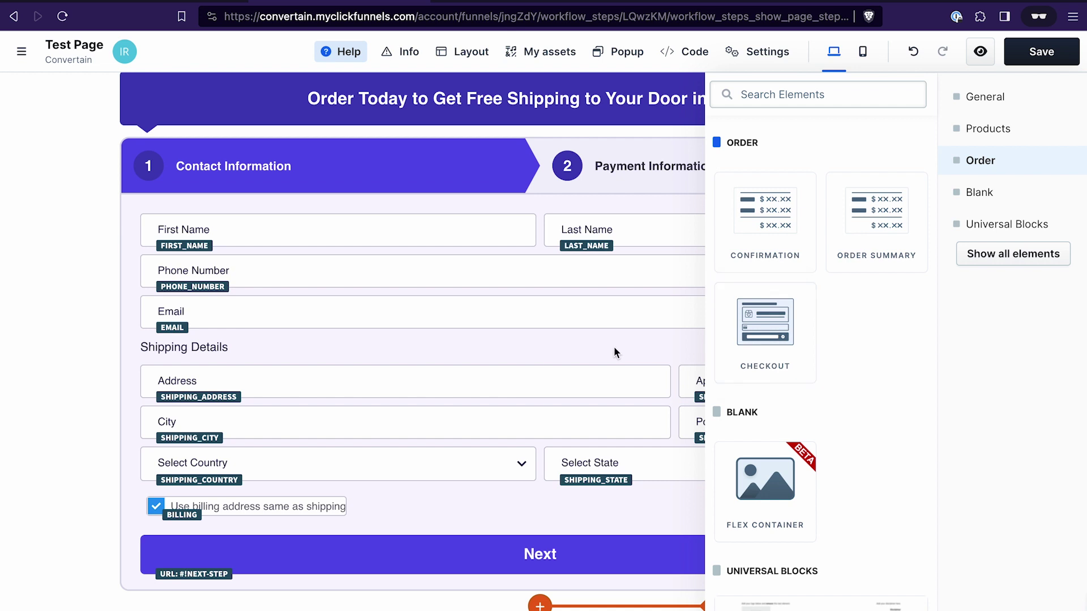
{"action": "left_click", "coordinate": [614, 353]}
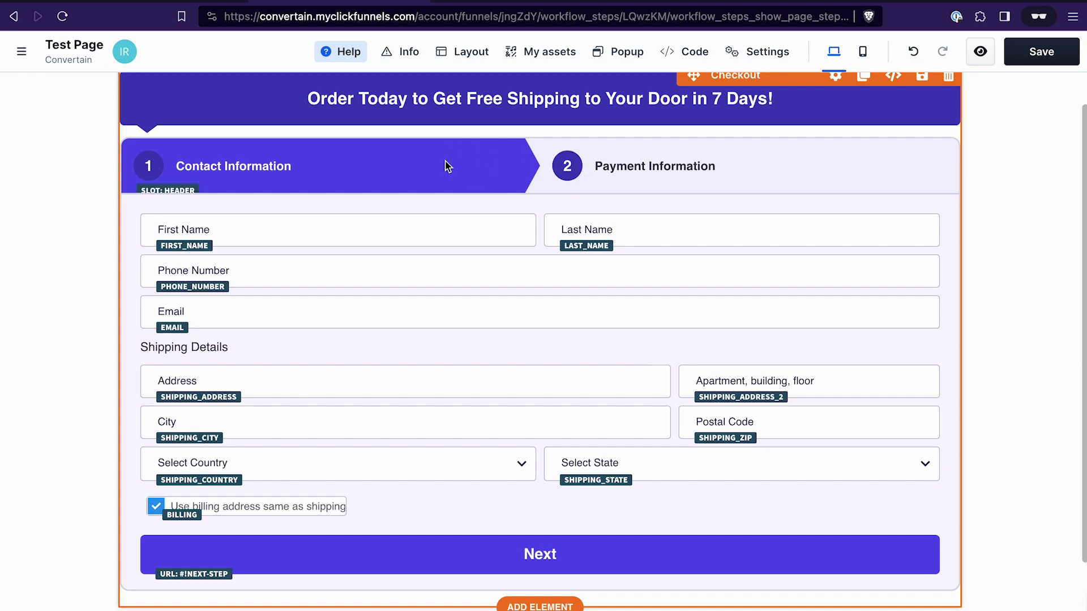
{"action": "scroll", "coordinate": [893, 134], "scroll_direction": "up", "scroll_amount": 1}
Review the new Checkout's Advanced, Templates and Logic options, ending on its Settings tab
{"action": "left_click", "coordinate": [836, 95]}
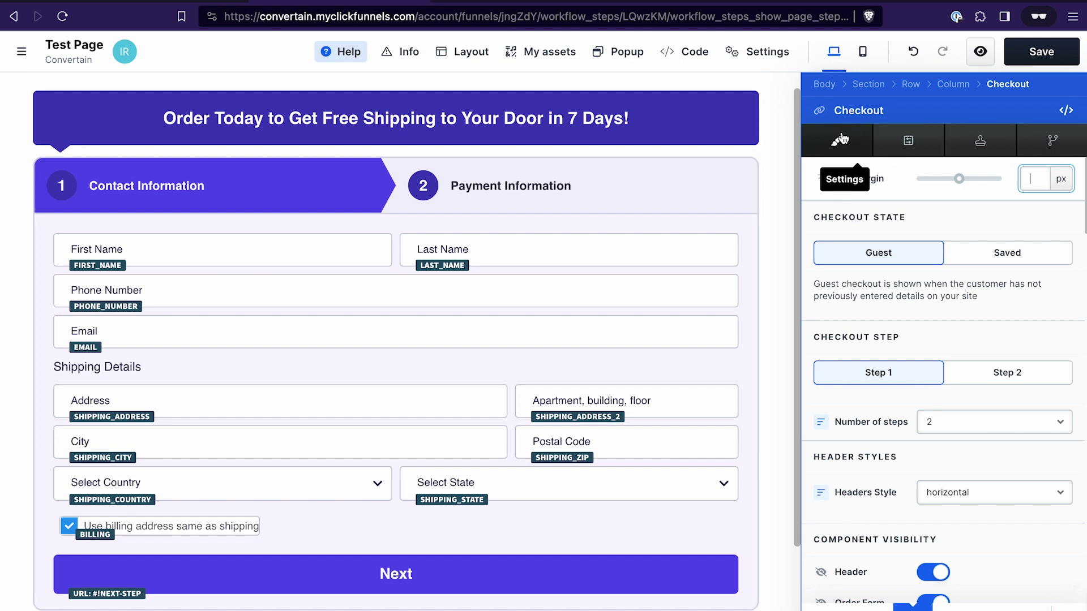
{"action": "left_click", "coordinate": [909, 142]}
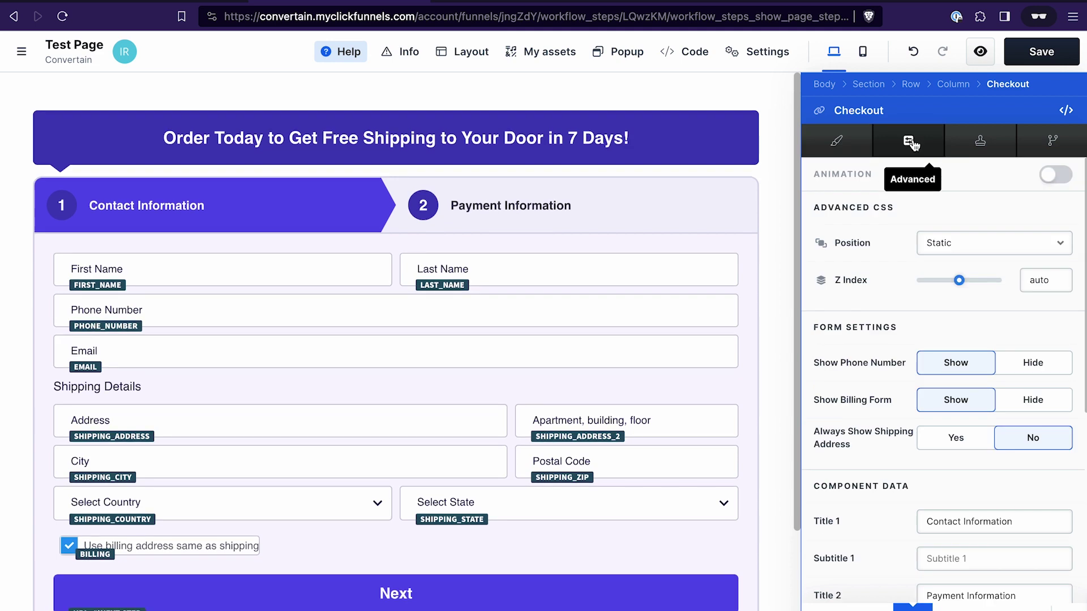
{"action": "scroll", "coordinate": [867, 382], "scroll_direction": "down", "scroll_amount": 5}
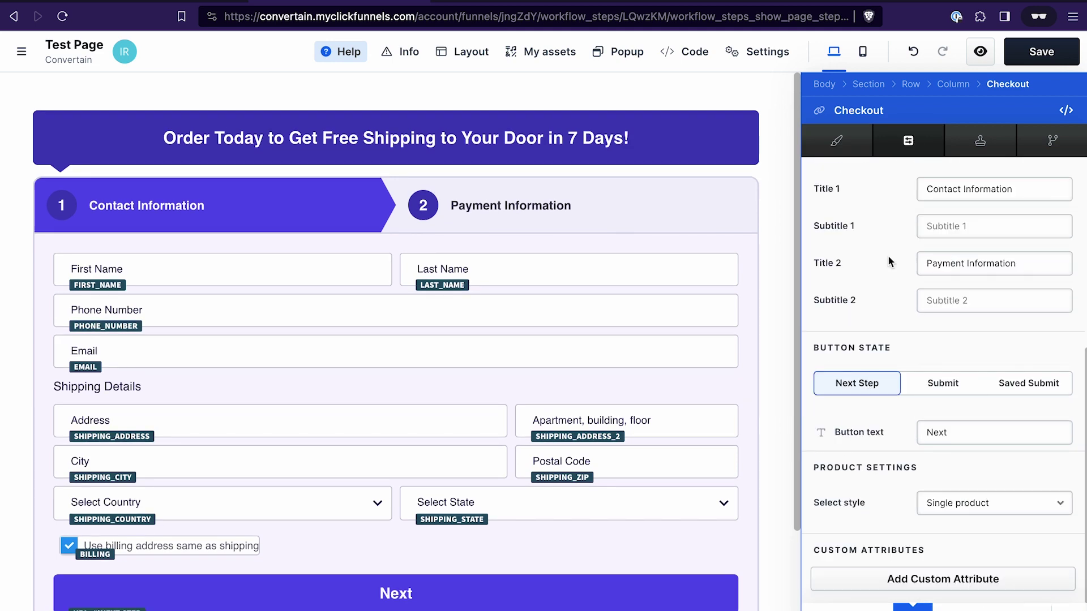
{"action": "left_click", "coordinate": [985, 141]}
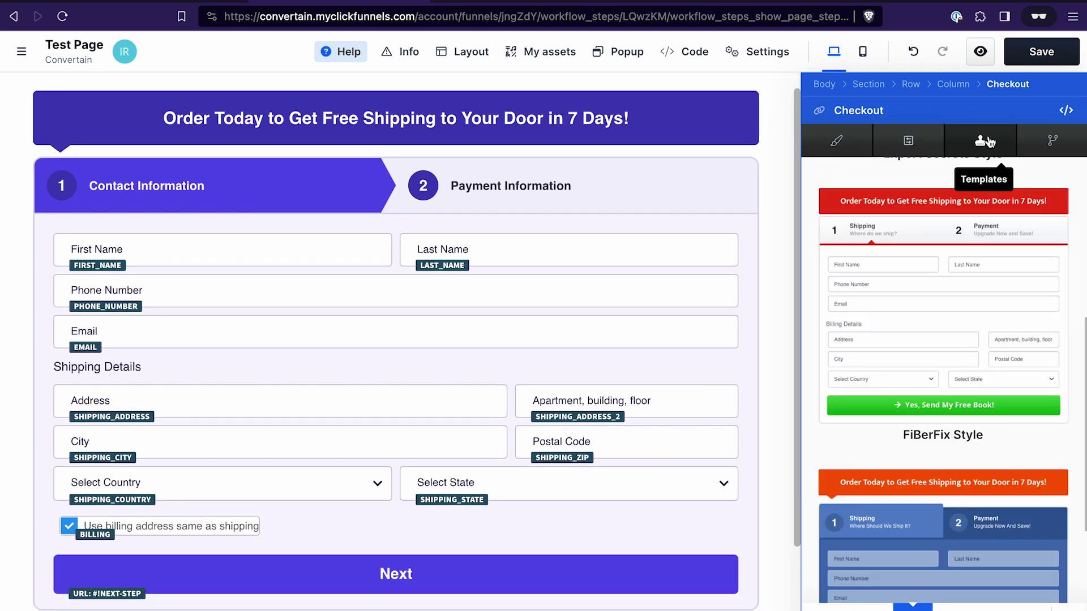
{"action": "left_click", "coordinate": [1054, 142]}
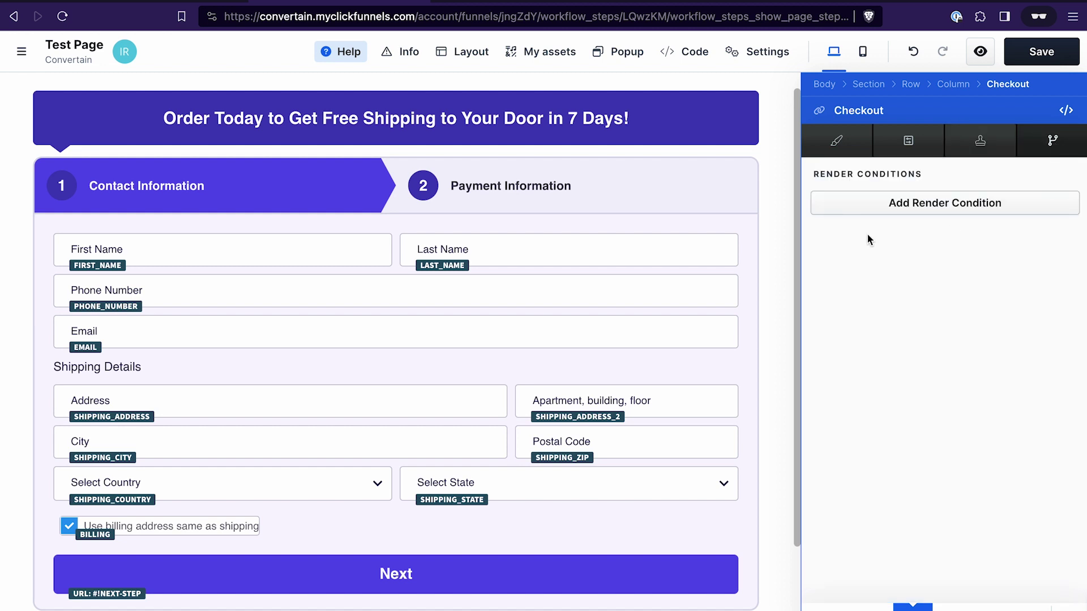
{"action": "left_click", "coordinate": [837, 143]}
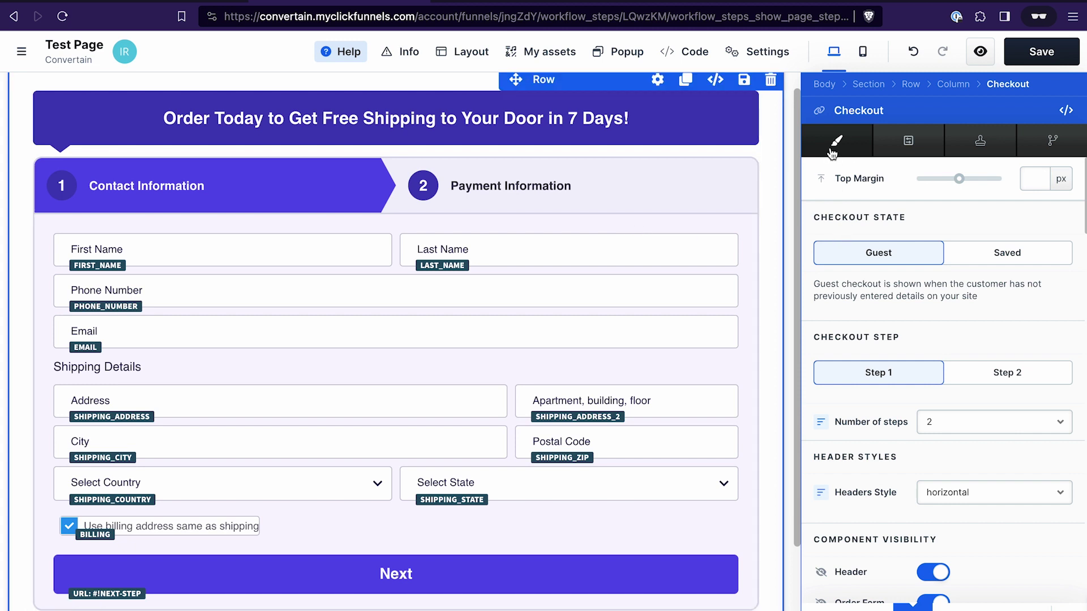
{"action": "scroll", "coordinate": [841, 279], "scroll_direction": "down", "scroll_amount": 15}
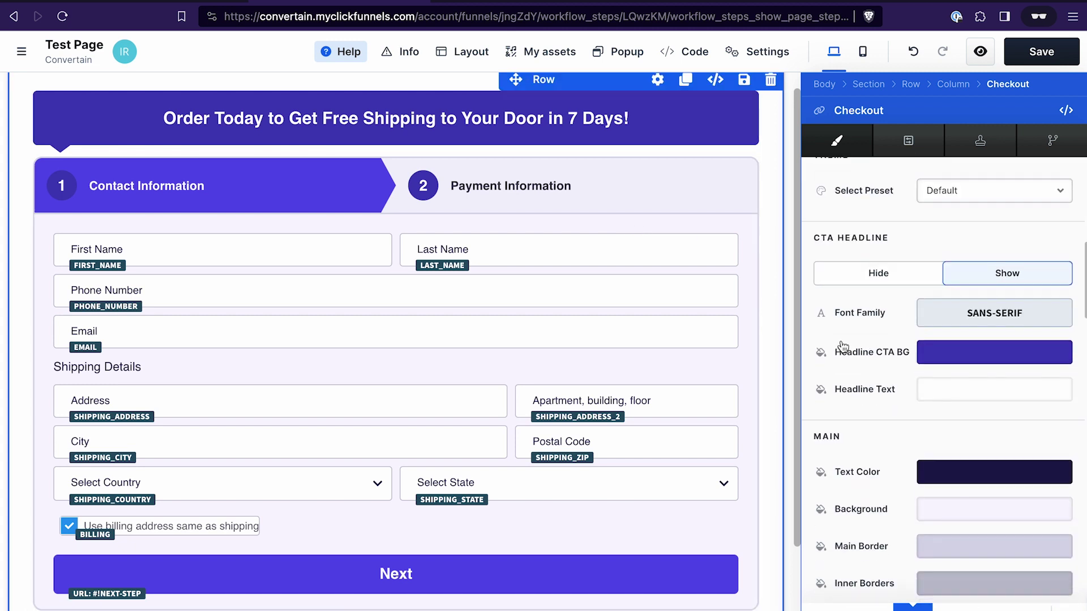
{"action": "scroll", "coordinate": [843, 345], "scroll_direction": "down", "scroll_amount": 5}
{"action": "scroll", "coordinate": [847, 317], "scroll_direction": "up", "scroll_amount": 20}
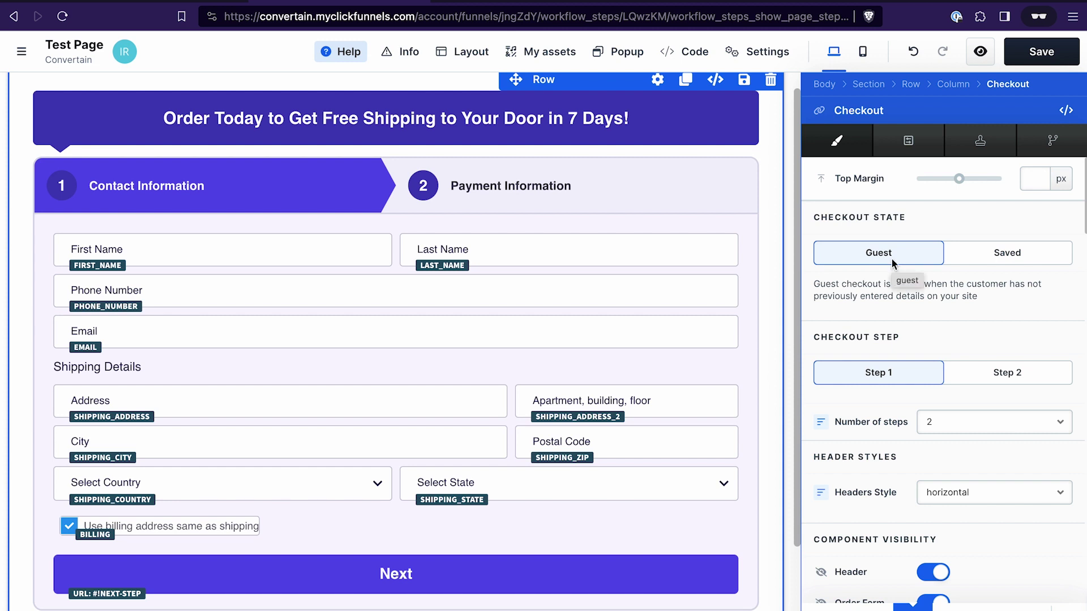
{"action": "left_click", "coordinate": [1007, 254]}
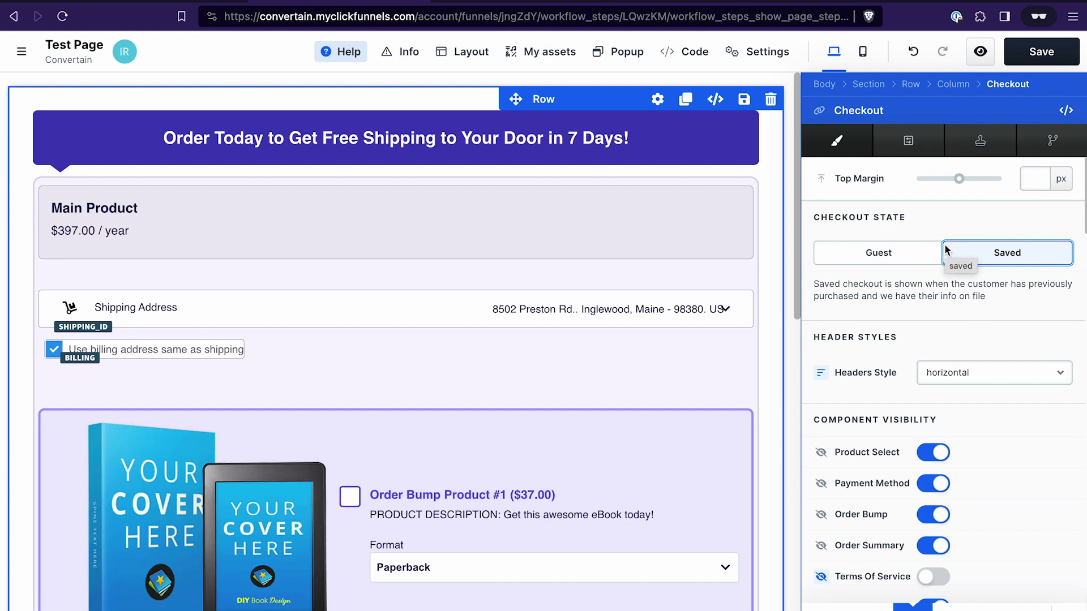
{"action": "left_click", "coordinate": [887, 258]}
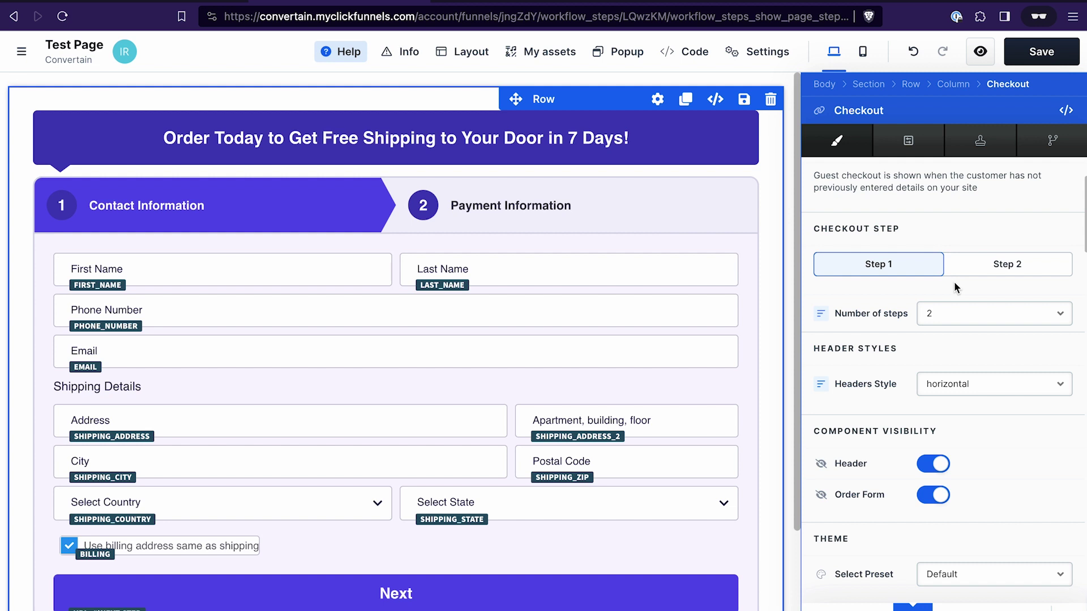
{"action": "left_click", "coordinate": [952, 315]}
Set the checkout to 1 step and switch off the Header under Component Visibility
{"action": "left_click", "coordinate": [949, 298]}
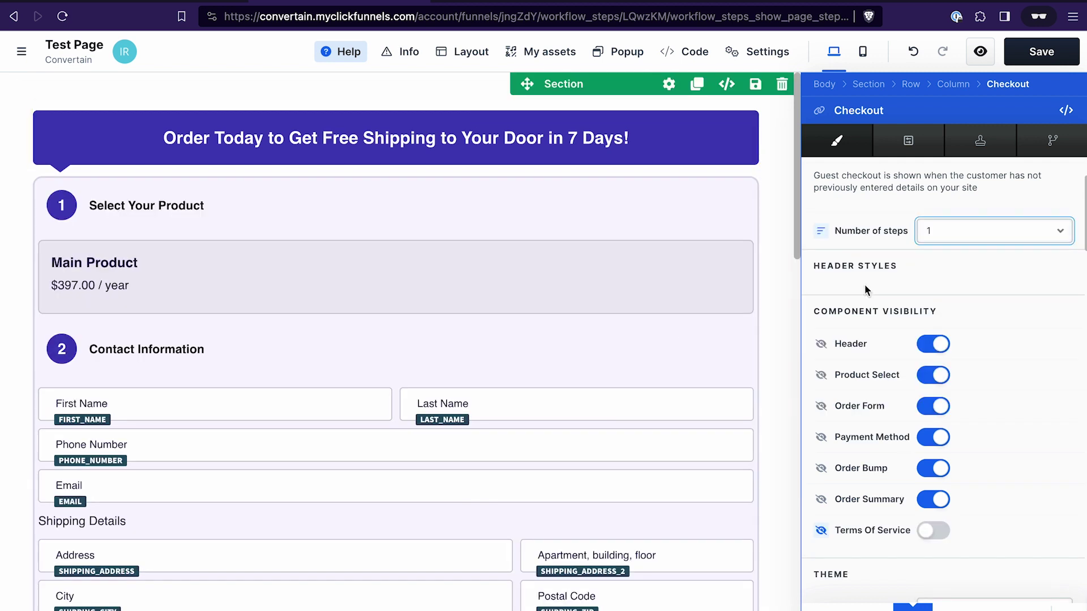
{"action": "scroll", "coordinate": [860, 285], "scroll_direction": "down", "scroll_amount": 3}
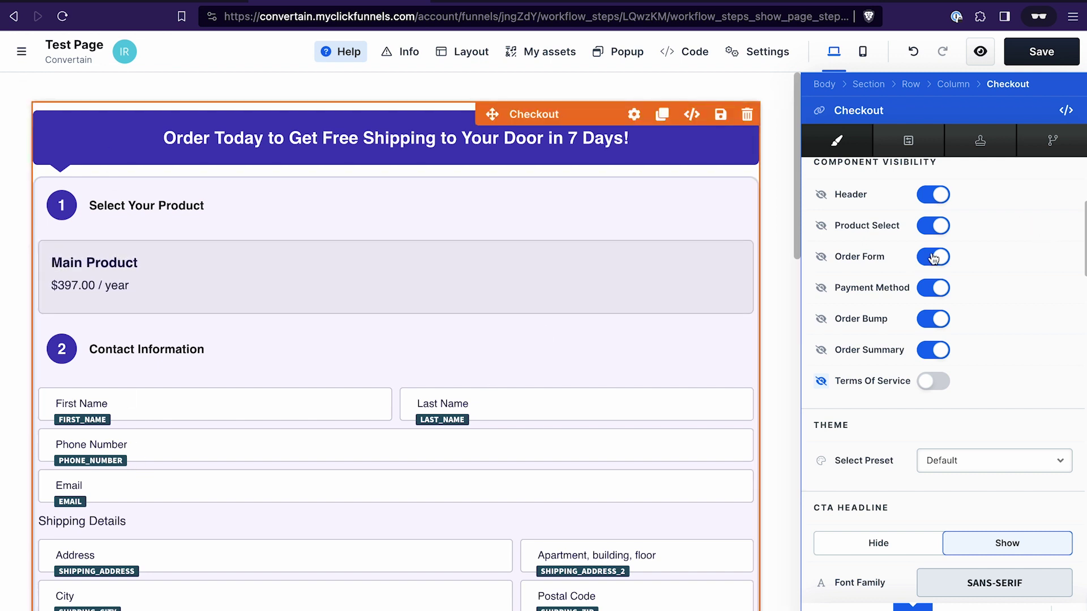
{"action": "left_click", "coordinate": [926, 199]}
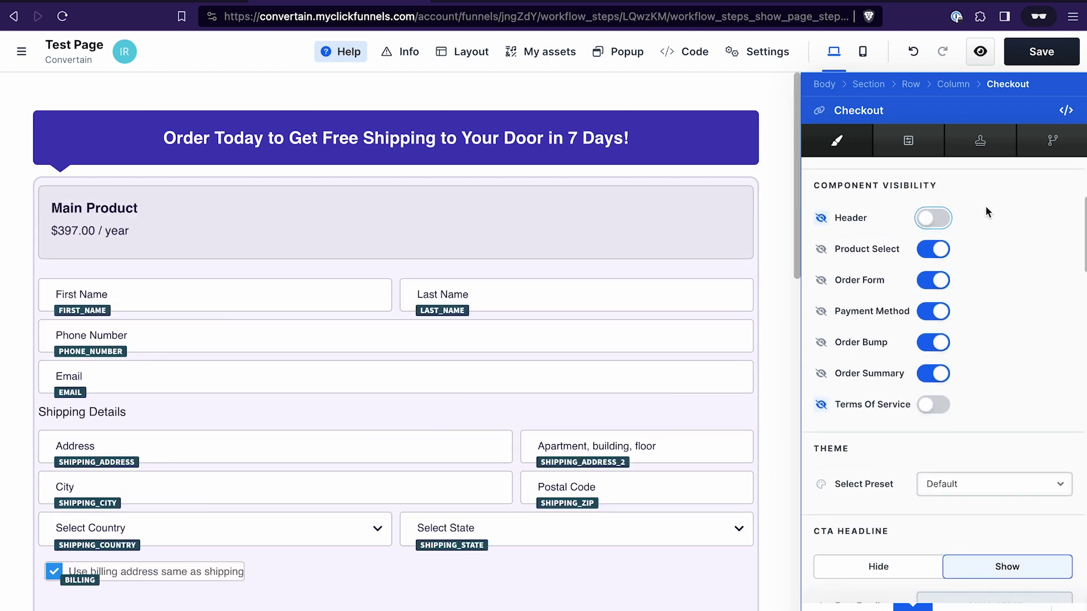
{"action": "scroll", "coordinate": [986, 207], "scroll_direction": "down", "scroll_amount": 2}
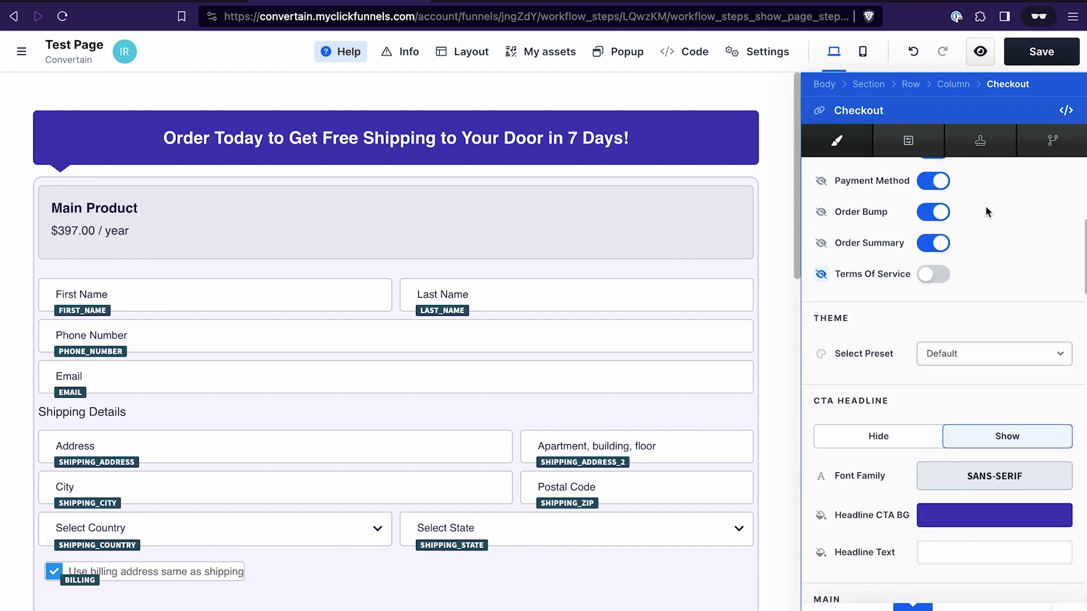
{"action": "left_click", "coordinate": [949, 352]}
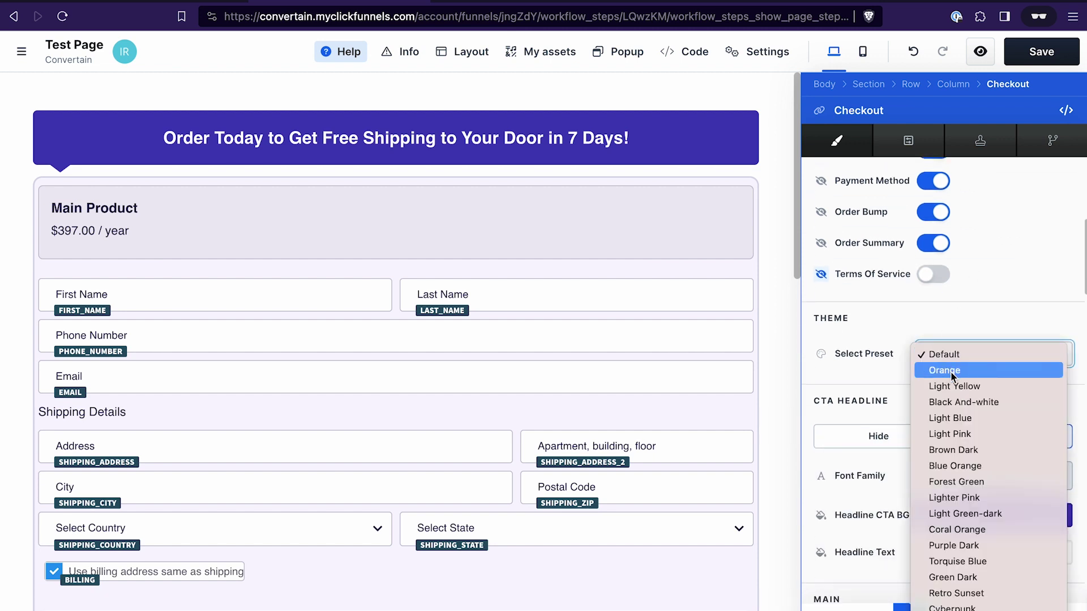
{"action": "left_click", "coordinate": [950, 372]}
{"action": "left_click", "coordinate": [962, 355]}
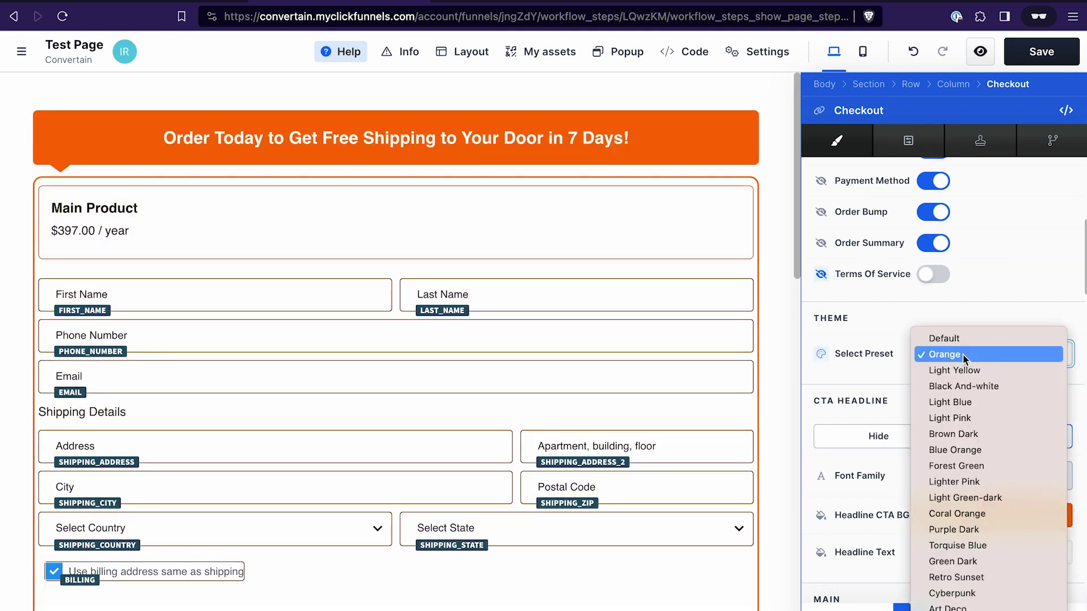
{"action": "left_click", "coordinate": [965, 417]}
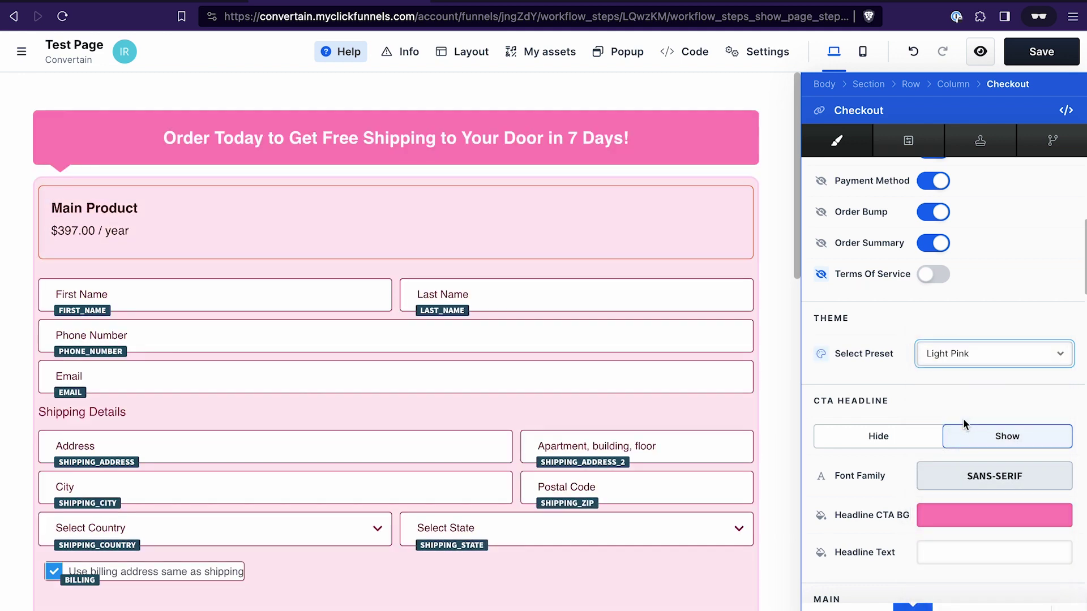
{"action": "left_click", "coordinate": [960, 354]}
{"action": "left_click", "coordinate": [952, 275]}
{"action": "scroll", "coordinate": [888, 446], "scroll_direction": "down", "scroll_amount": 4}
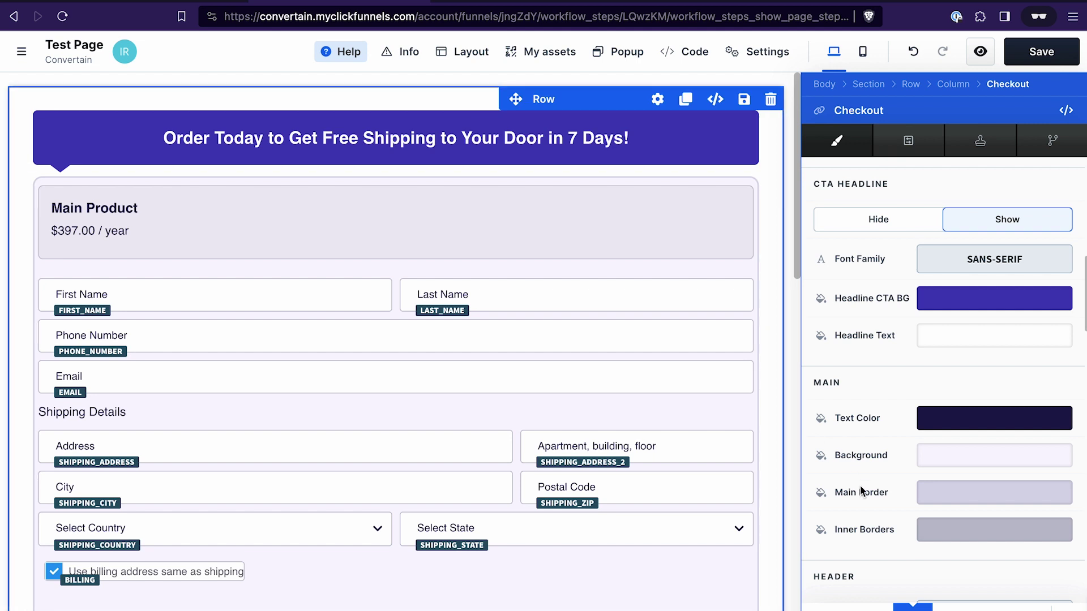
{"action": "scroll", "coordinate": [861, 489], "scroll_direction": "down", "scroll_amount": 5}
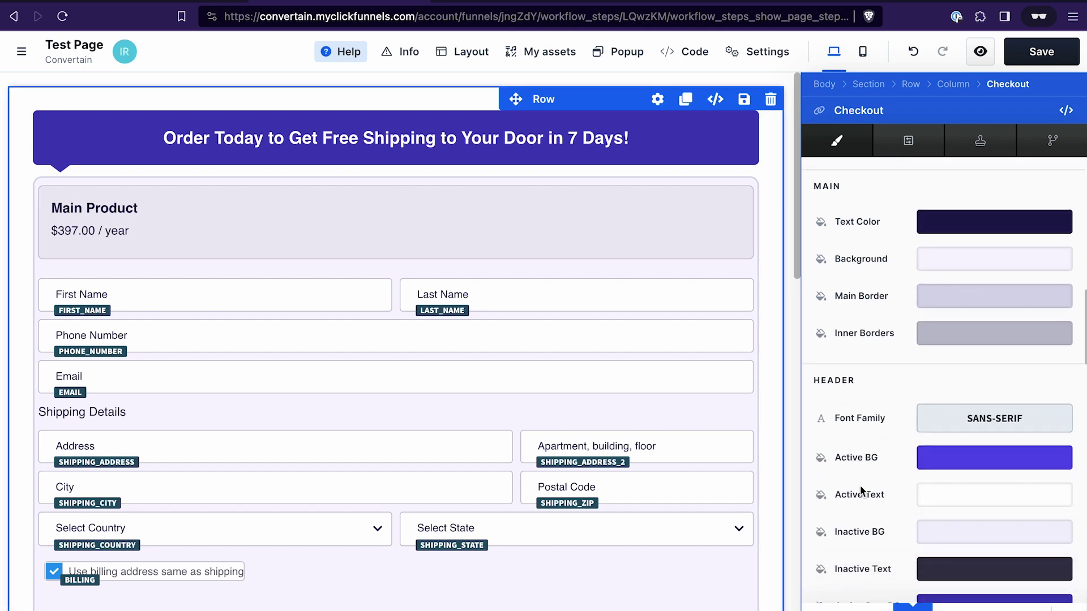
{"action": "scroll", "coordinate": [860, 485], "scroll_direction": "down", "scroll_amount": 5}
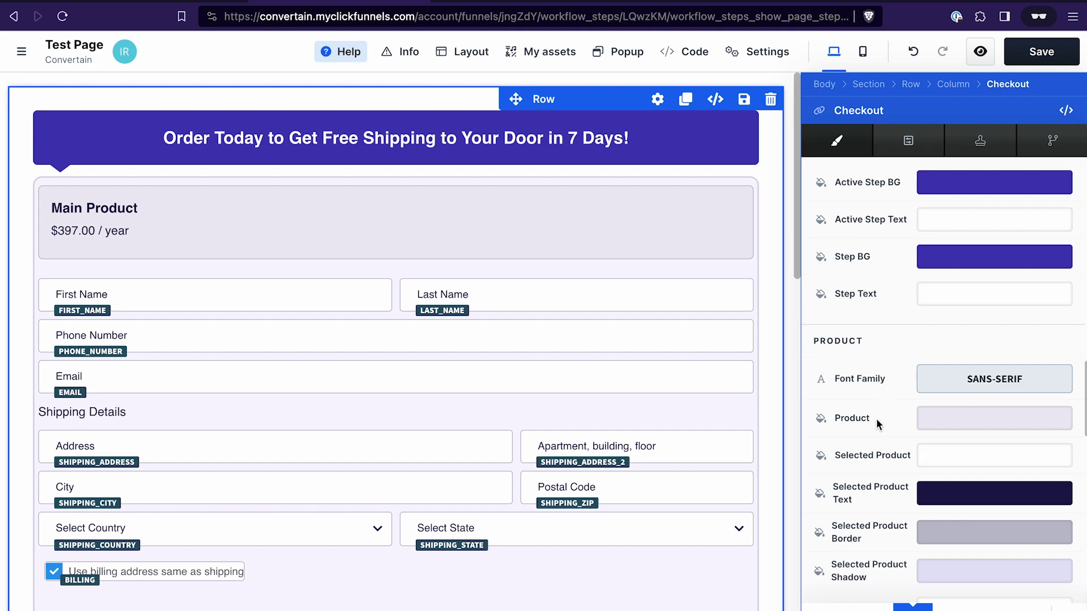
{"action": "scroll", "coordinate": [878, 488], "scroll_direction": "down", "scroll_amount": 2}
{"action": "scroll", "coordinate": [695, 504], "scroll_direction": "down", "scroll_amount": 4}
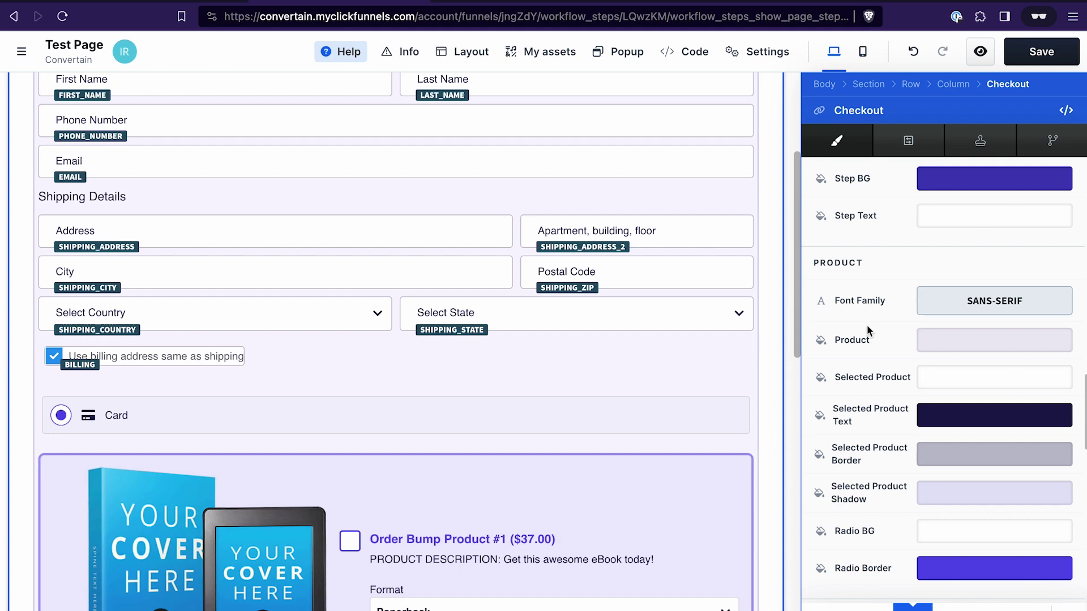
{"action": "scroll", "coordinate": [868, 325], "scroll_direction": "down", "scroll_amount": 4}
{"action": "scroll", "coordinate": [752, 389], "scroll_direction": "down", "scroll_amount": 3}
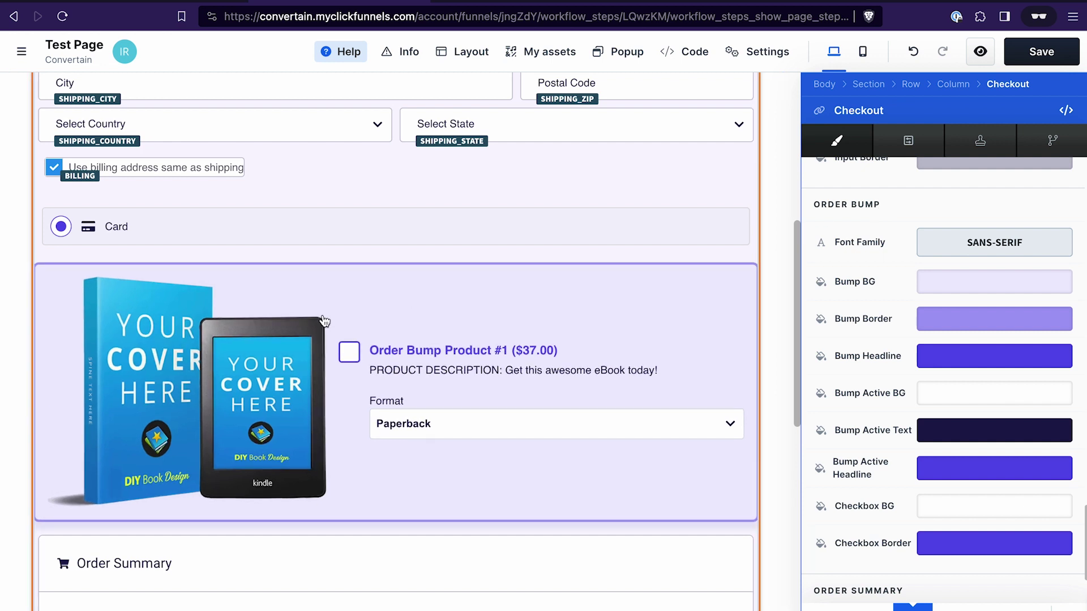
{"action": "scroll", "coordinate": [861, 405], "scroll_direction": "down", "scroll_amount": 3}
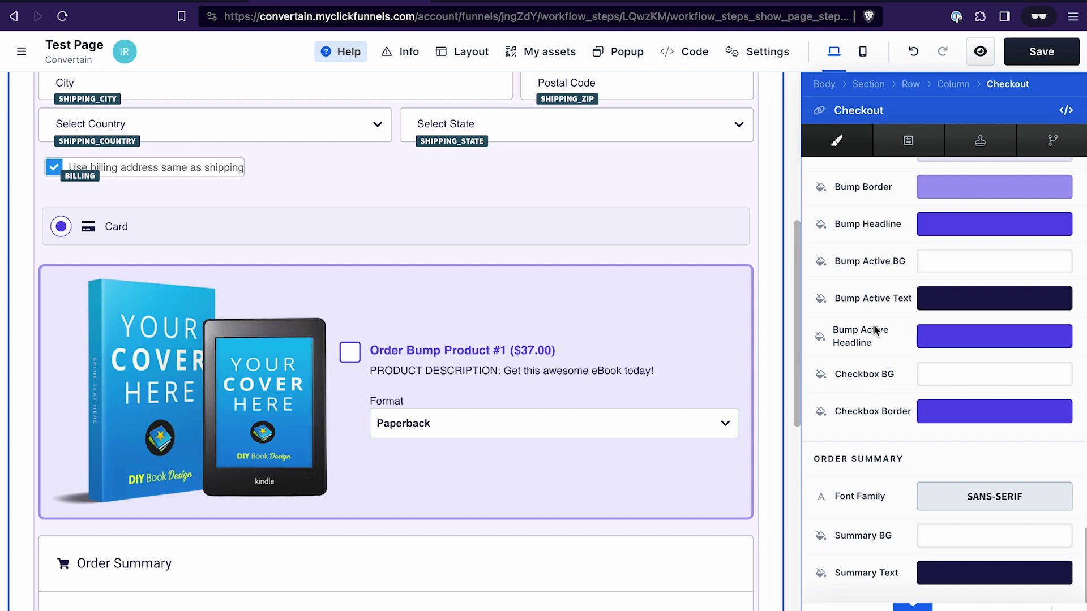
{"action": "scroll", "coordinate": [874, 396], "scroll_direction": "up", "scroll_amount": 5}
{"action": "scroll", "coordinate": [875, 419], "scroll_direction": "down", "scroll_amount": 5}
{"action": "scroll", "coordinate": [874, 417], "scroll_direction": "up", "scroll_amount": 10}
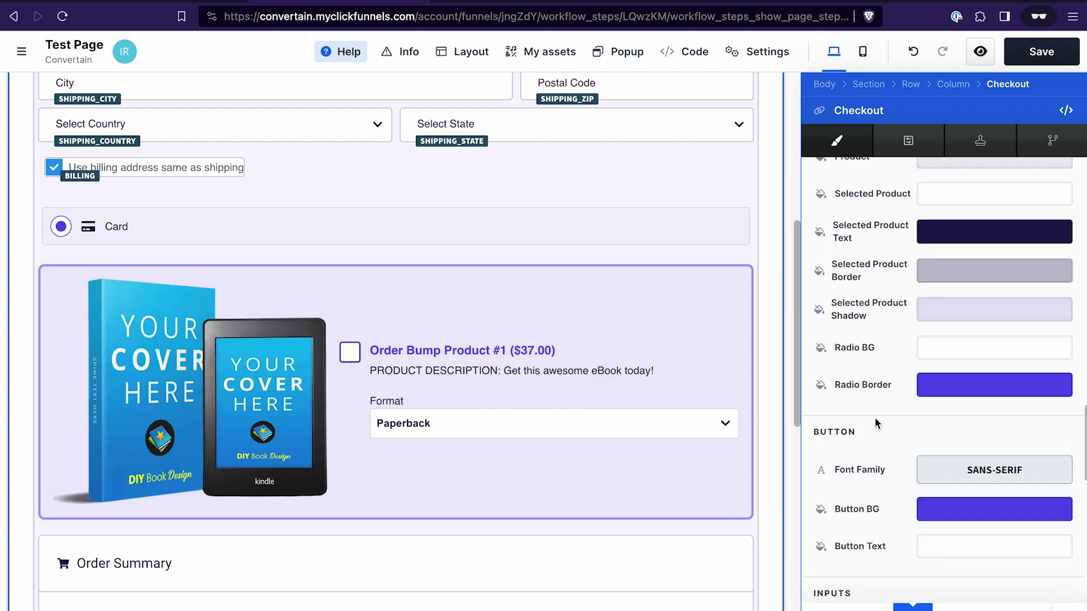
{"action": "scroll", "coordinate": [874, 417], "scroll_direction": "up", "scroll_amount": 6}
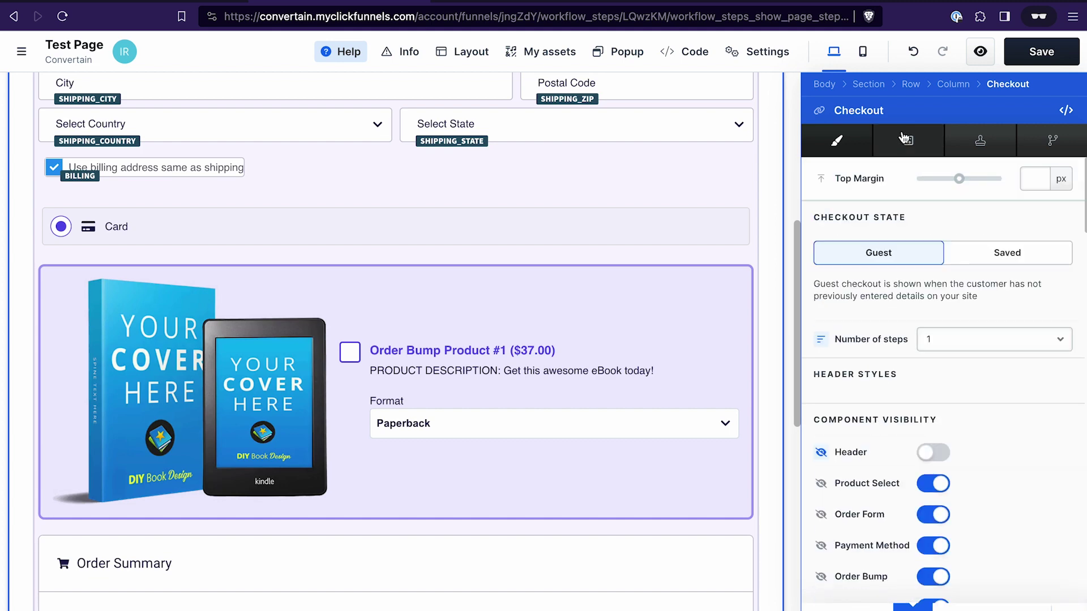
In Advanced settings, set Show Phone Number and Show Billing Form to Hide
{"action": "left_click", "coordinate": [926, 142]}
{"action": "scroll", "coordinate": [878, 180], "scroll_direction": "down", "scroll_amount": 3}
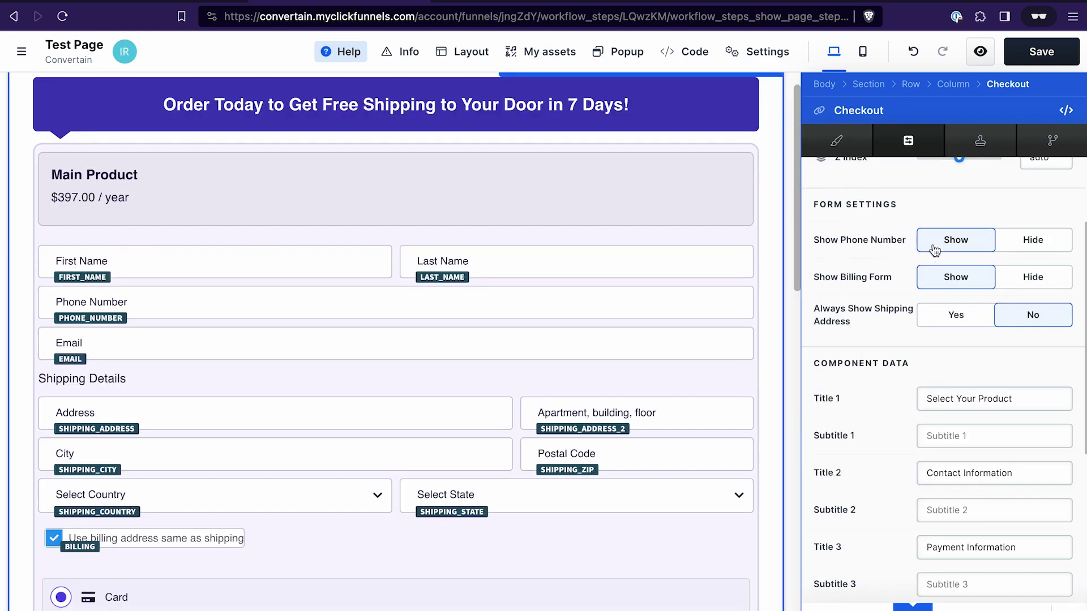
{"action": "left_click", "coordinate": [1038, 242]}
{"action": "left_click", "coordinate": [1024, 279]}
{"action": "scroll", "coordinate": [901, 451], "scroll_direction": "down", "scroll_amount": 2}
{"action": "scroll", "coordinate": [901, 450], "scroll_direction": "down", "scroll_amount": 2}
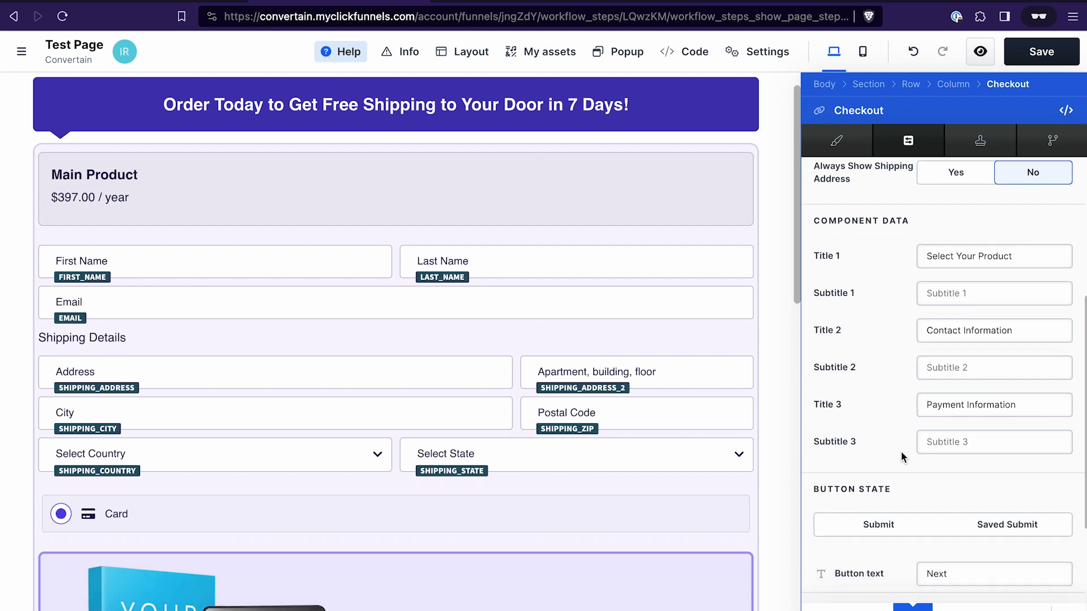
Review the 'Select Your Product' title, the Submit and Saved Submit button states, and product styles
{"action": "left_click_drag", "start_coordinate": [926, 240], "coordinate": [1013, 237]}
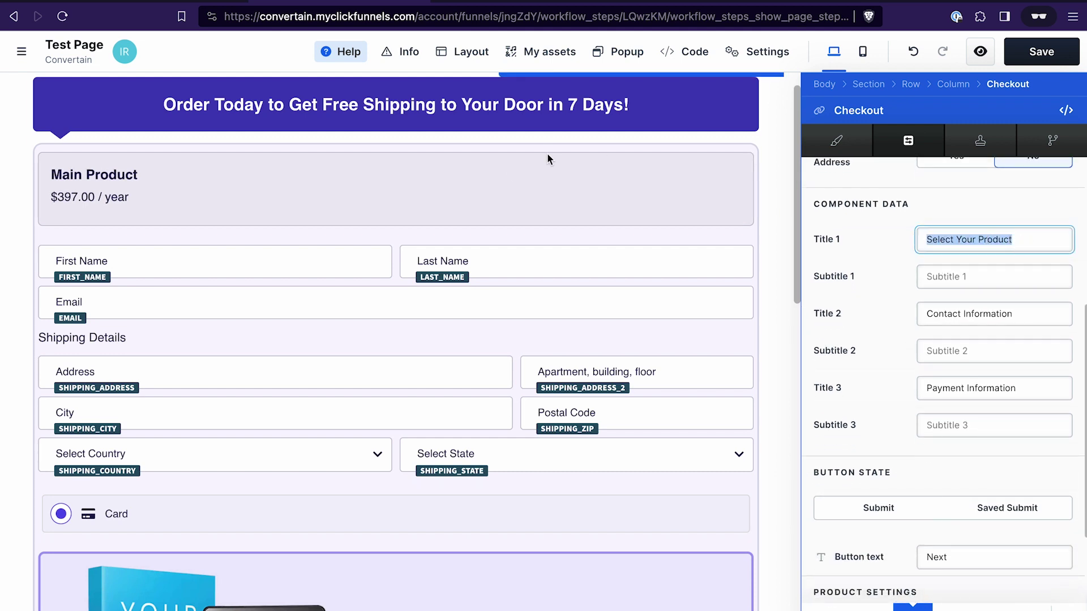
{"action": "scroll", "coordinate": [877, 390], "scroll_direction": "down", "scroll_amount": 3}
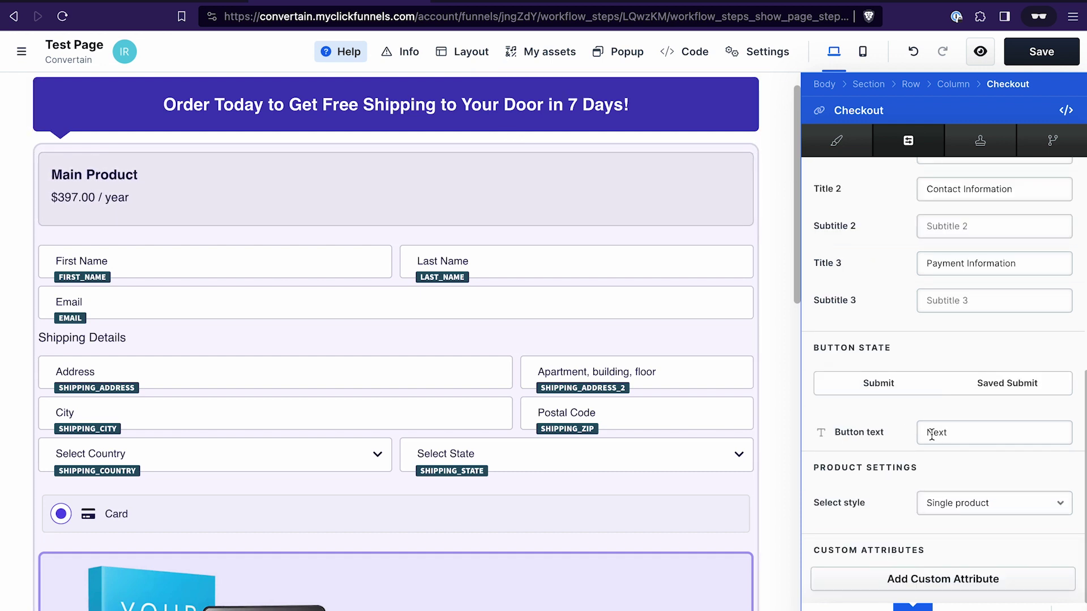
{"action": "left_click", "coordinate": [881, 389]}
{"action": "left_click", "coordinate": [1011, 395]}
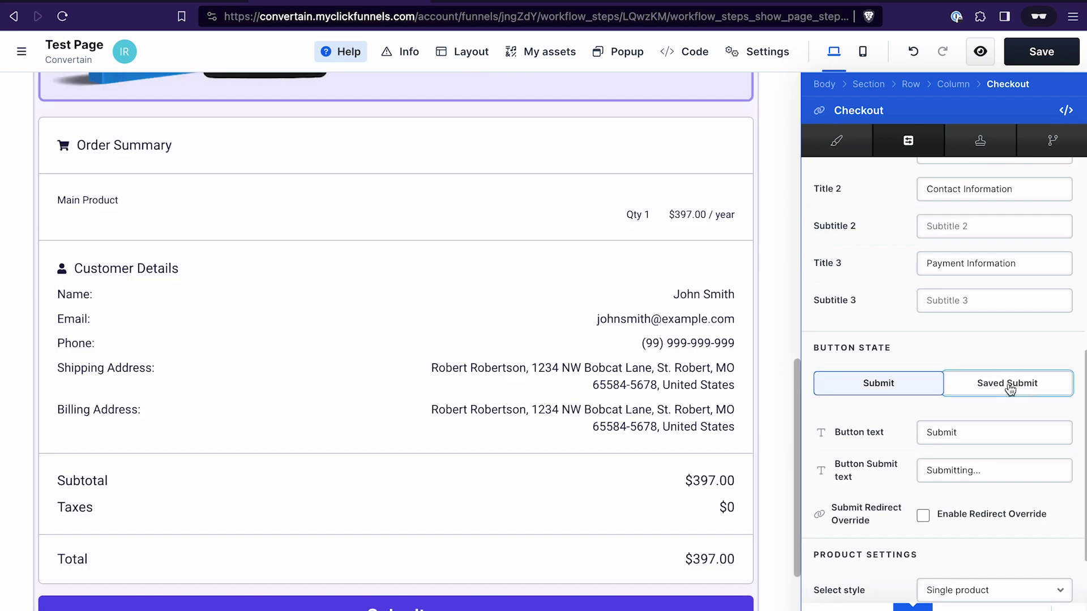
{"action": "scroll", "coordinate": [909, 507], "scroll_direction": "down", "scroll_amount": 2}
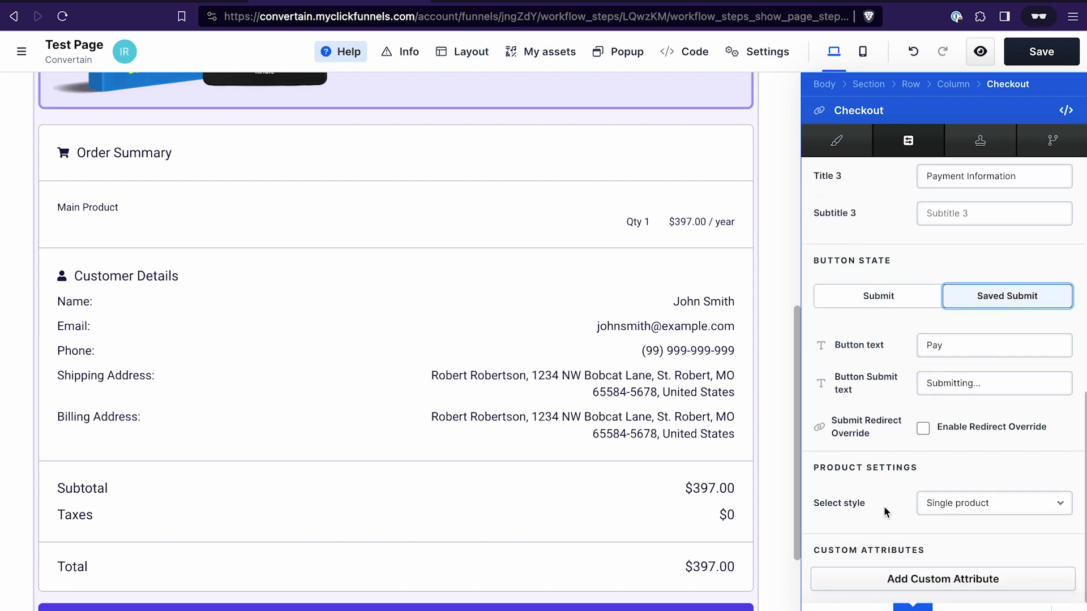
{"action": "left_click", "coordinate": [964, 505]}
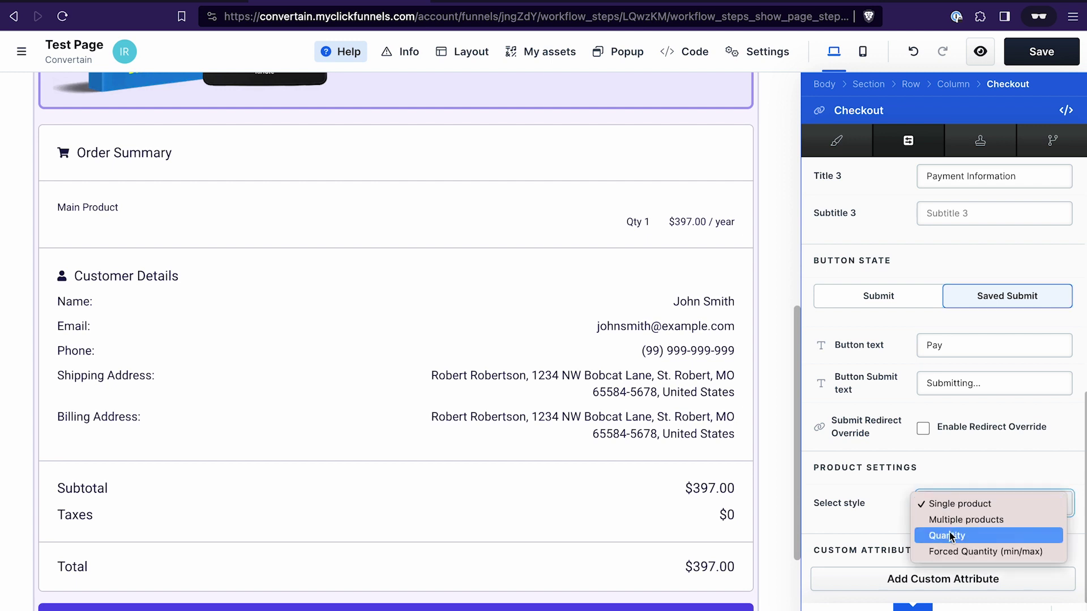
Leave the product style as Single product and show the Checkout's Templates list
{"action": "scroll", "coordinate": [681, 310], "scroll_direction": "up", "scroll_amount": 10}
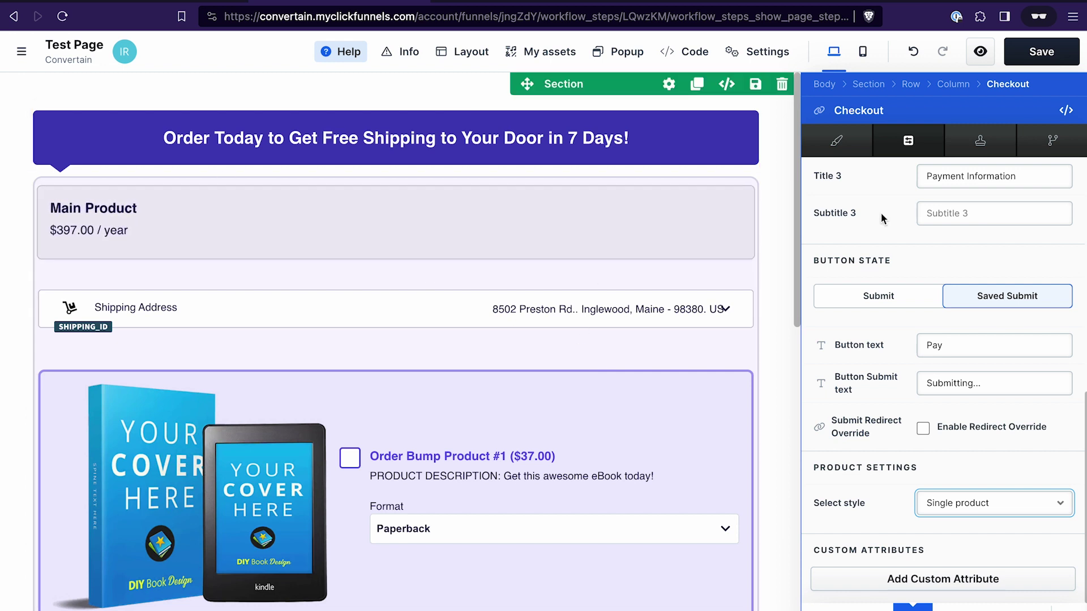
{"action": "left_click", "coordinate": [986, 146]}
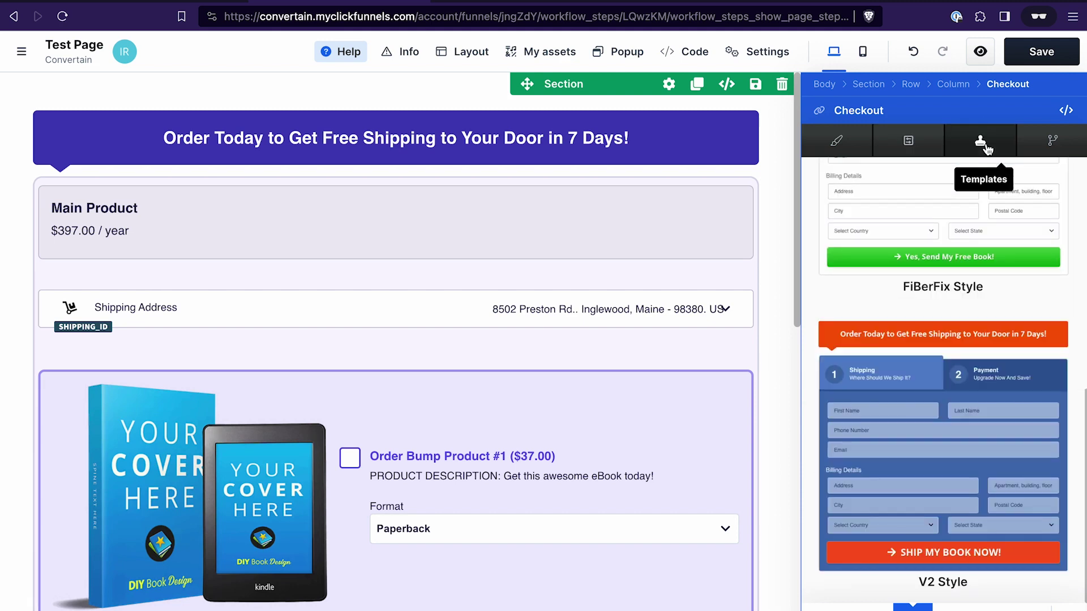
Reset the checkout to the default template and set Checkout State to Guest
{"action": "scroll", "coordinate": [964, 256], "scroll_direction": "up", "scroll_amount": 6}
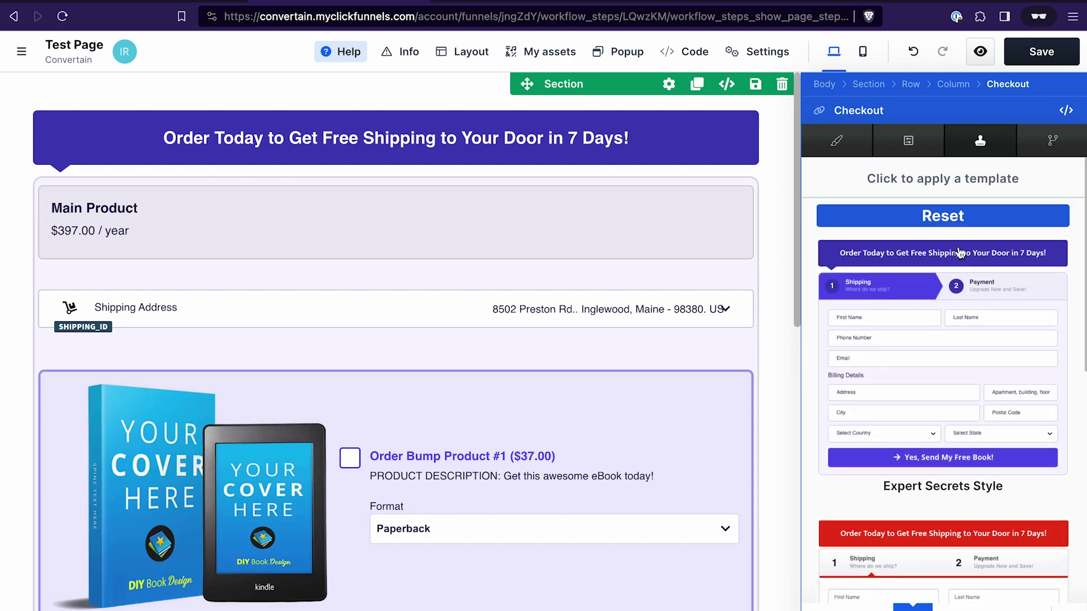
{"action": "left_click", "coordinate": [939, 217]}
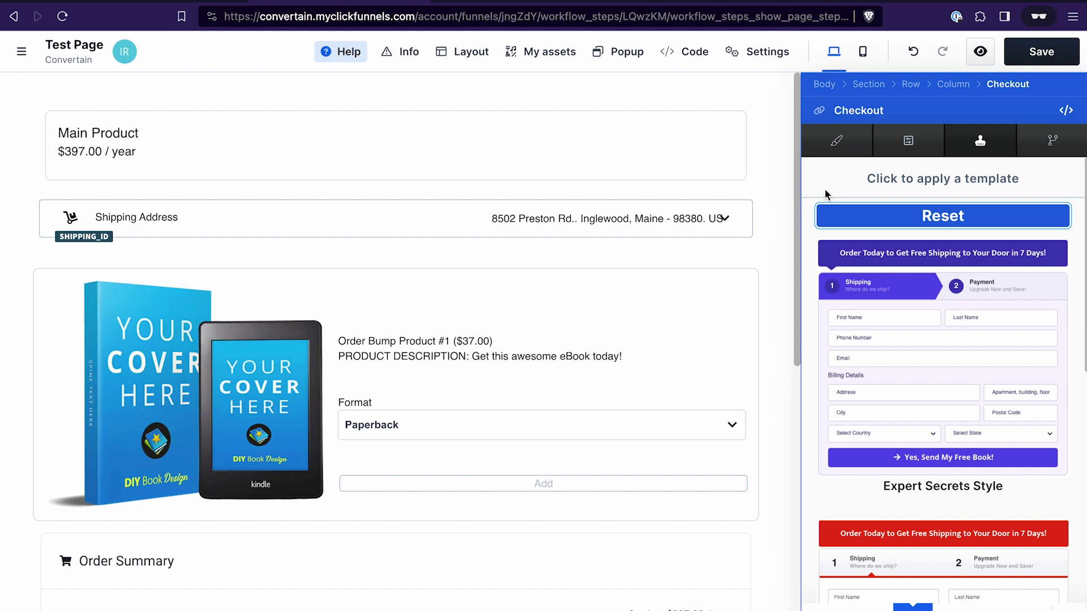
{"action": "left_click", "coordinate": [837, 142]}
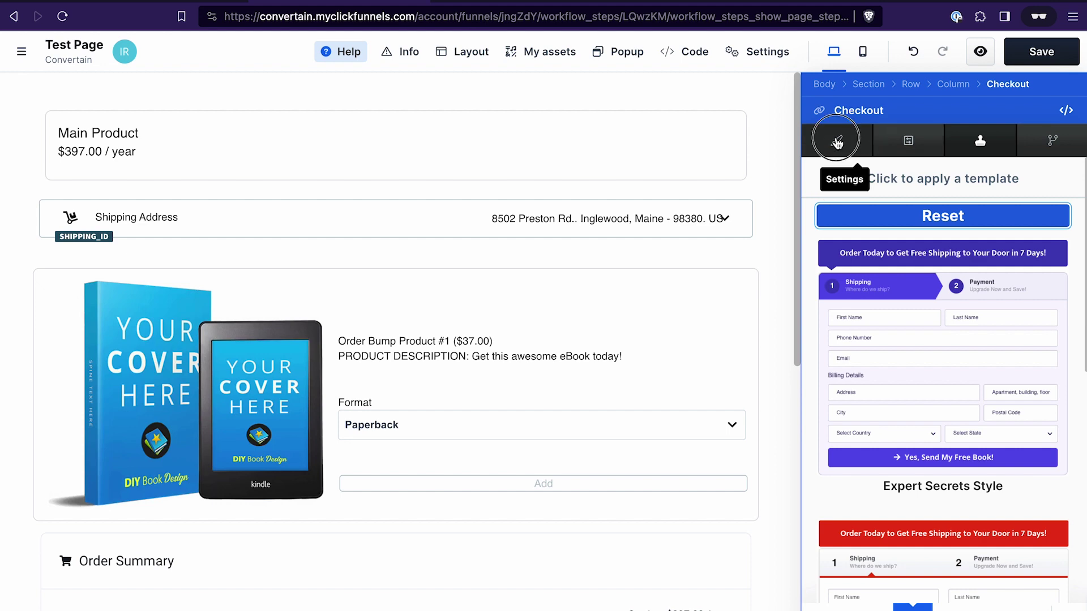
{"action": "left_click", "coordinate": [896, 255]}
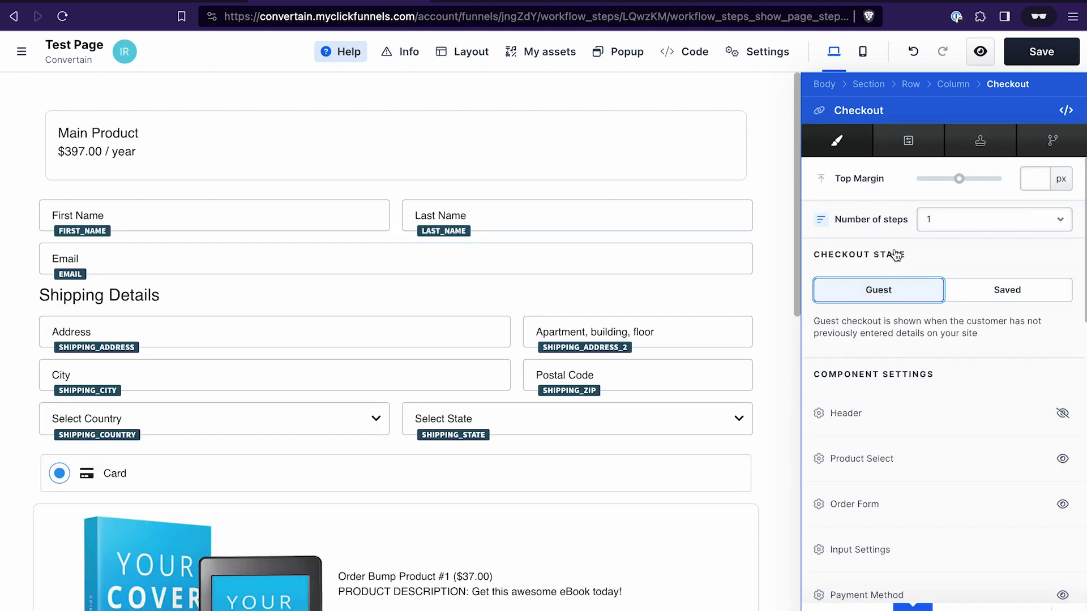
Select the checkout's Order Form and review its style settings, including the solid border
{"action": "scroll", "coordinate": [931, 507], "scroll_direction": "down", "scroll_amount": 7}
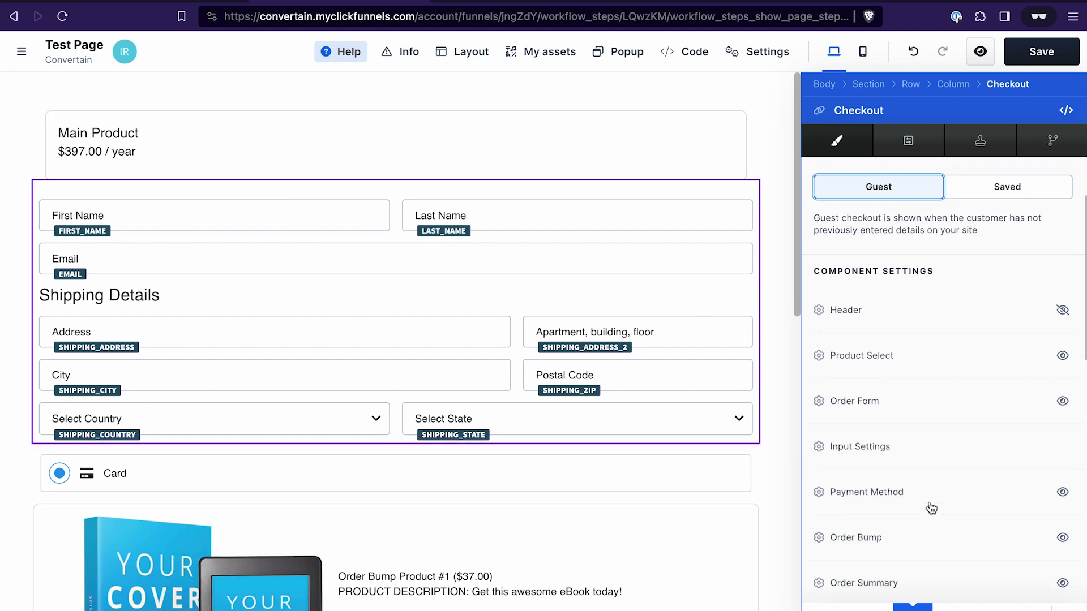
{"action": "scroll", "coordinate": [930, 508], "scroll_direction": "up", "scroll_amount": 6}
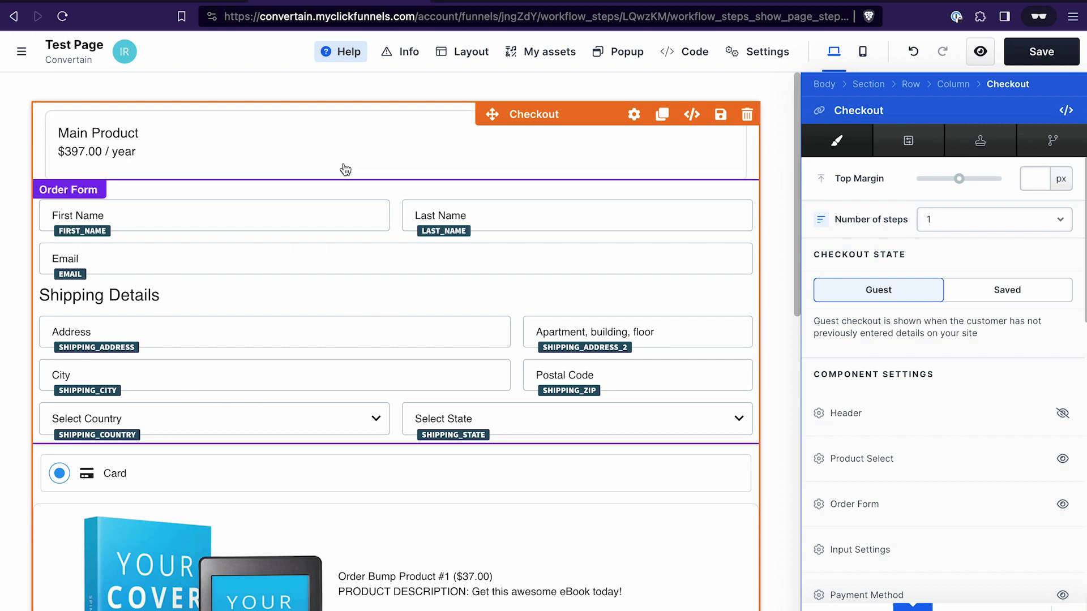
{"action": "scroll", "coordinate": [402, 483], "scroll_direction": "down", "scroll_amount": 1}
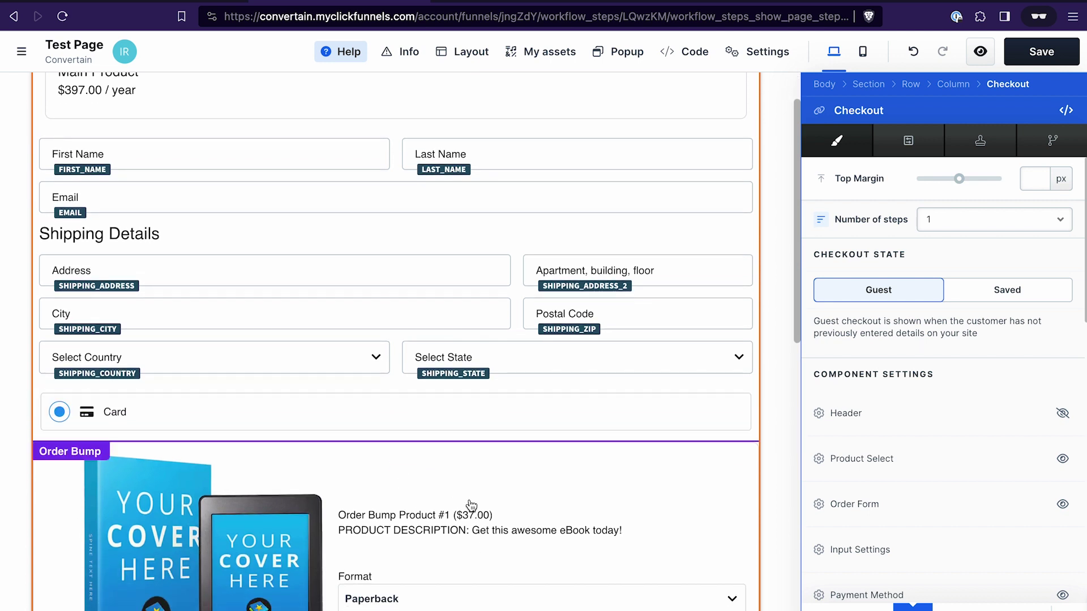
{"action": "scroll", "coordinate": [883, 399], "scroll_direction": "down", "scroll_amount": 1}
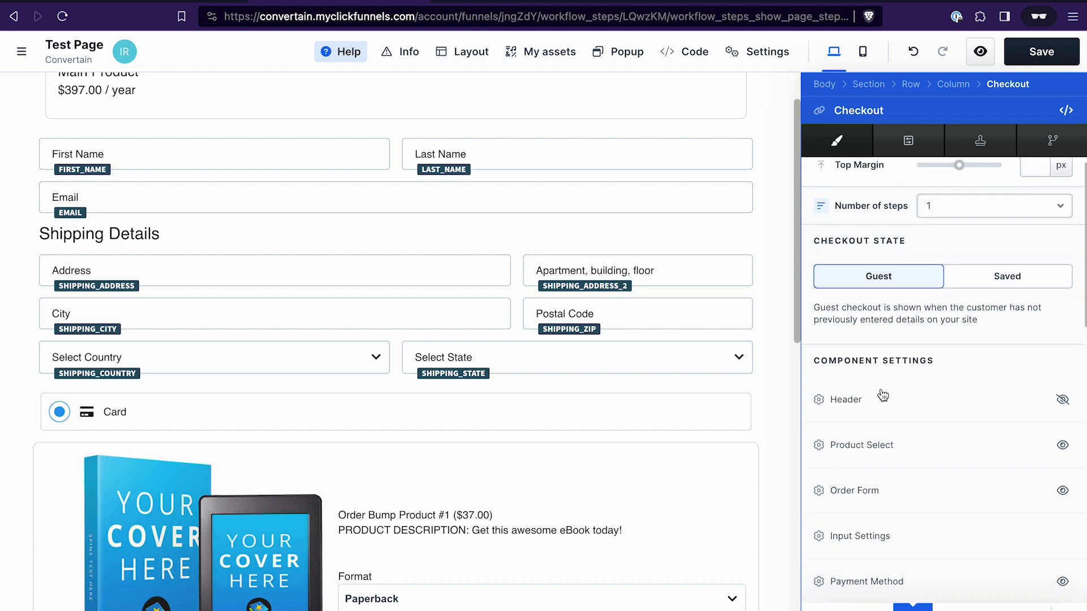
{"action": "scroll", "coordinate": [855, 351], "scroll_direction": "down", "scroll_amount": 2}
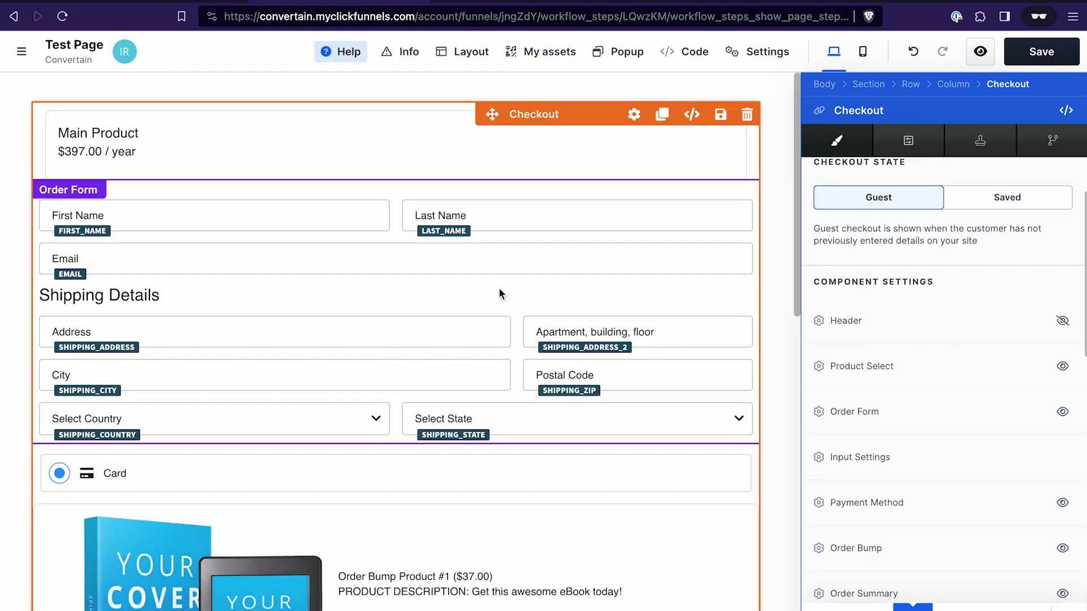
{"action": "left_click", "coordinate": [845, 416]}
{"action": "scroll", "coordinate": [894, 331], "scroll_direction": "down", "scroll_amount": 4}
{"action": "scroll", "coordinate": [894, 331], "scroll_direction": "up", "scroll_amount": 8}
{"action": "scroll", "coordinate": [894, 331], "scroll_direction": "down", "scroll_amount": 5}
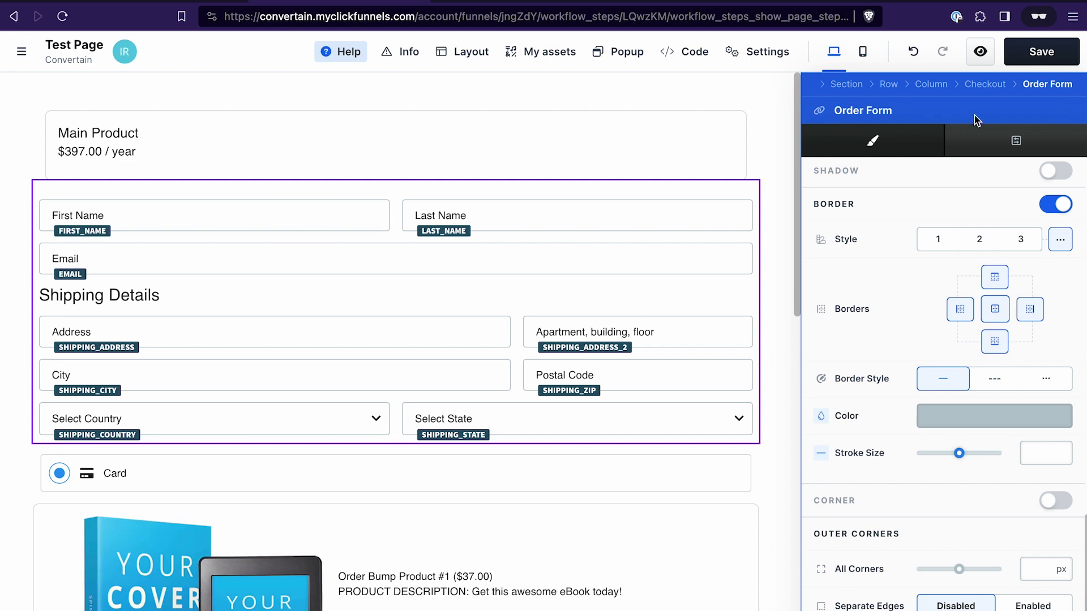
Go back to the Checkout settings and open the Order Bump component settings
{"action": "left_click", "coordinate": [989, 84]}
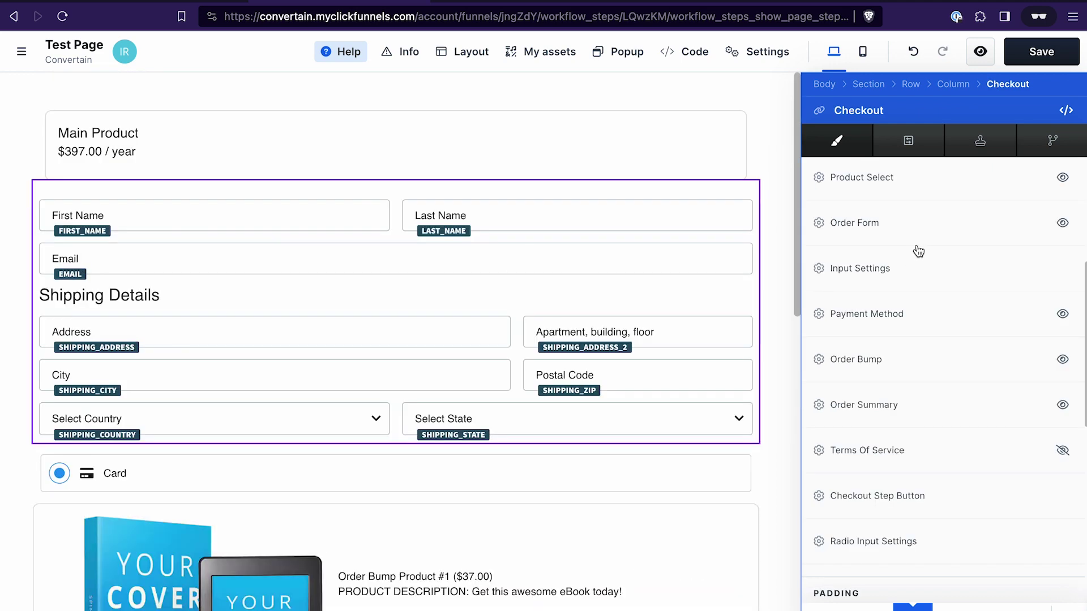
{"action": "left_click", "coordinate": [855, 365]}
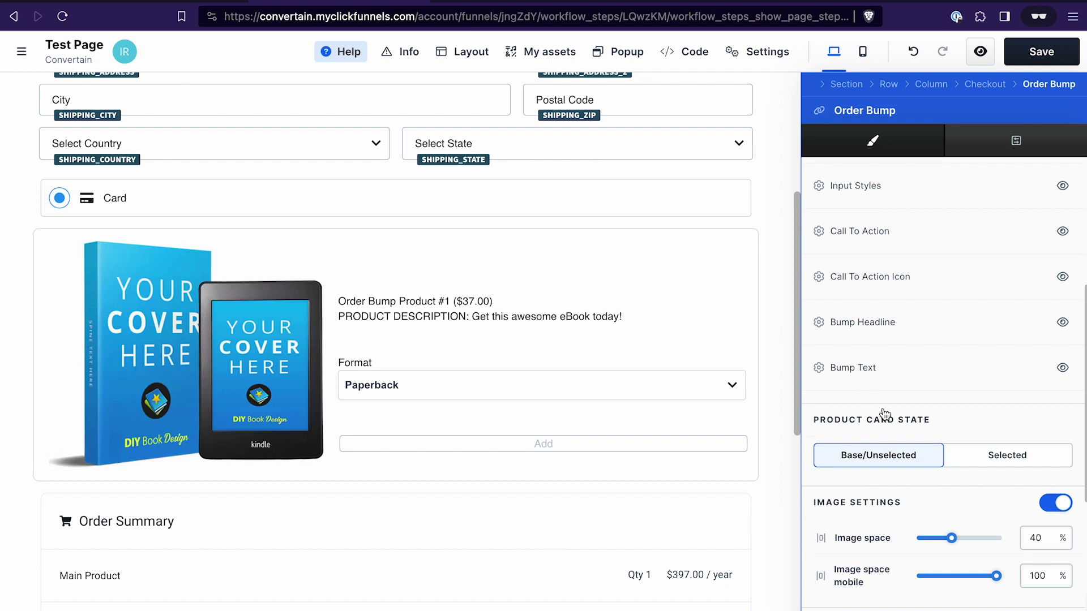
Inspect the Order Bump's Card settings, then go back up to the Checkout element settings
{"action": "scroll", "coordinate": [905, 408], "scroll_direction": "down", "scroll_amount": 1}
{"action": "scroll", "coordinate": [1014, 205], "scroll_direction": "up", "scroll_amount": 5}
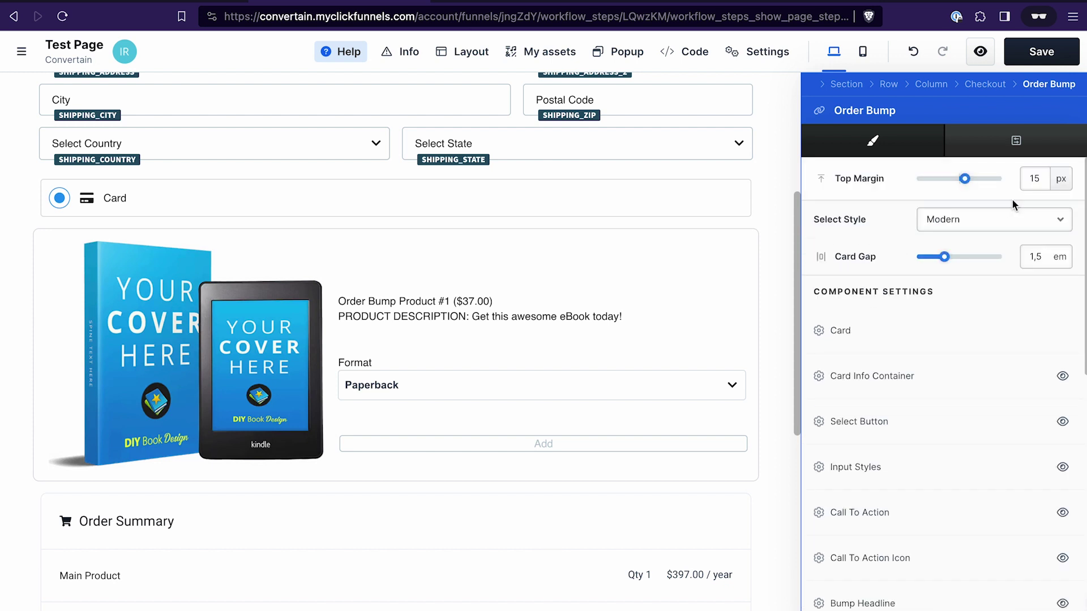
{"action": "left_click", "coordinate": [843, 336]}
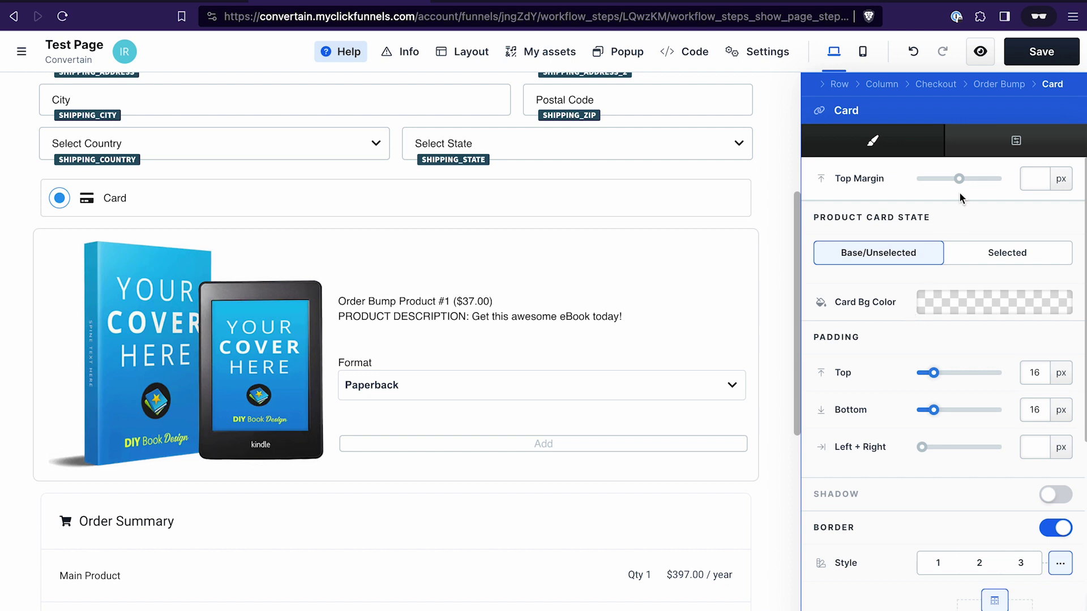
{"action": "left_click", "coordinate": [934, 85]}
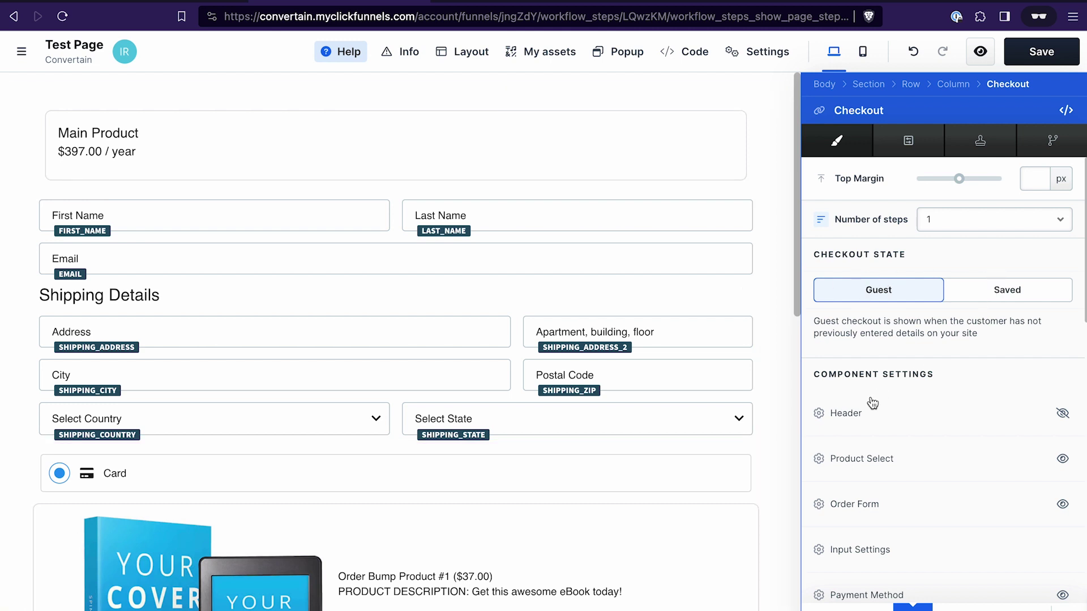
{"action": "scroll", "coordinate": [868, 405], "scroll_direction": "down", "scroll_amount": 2}
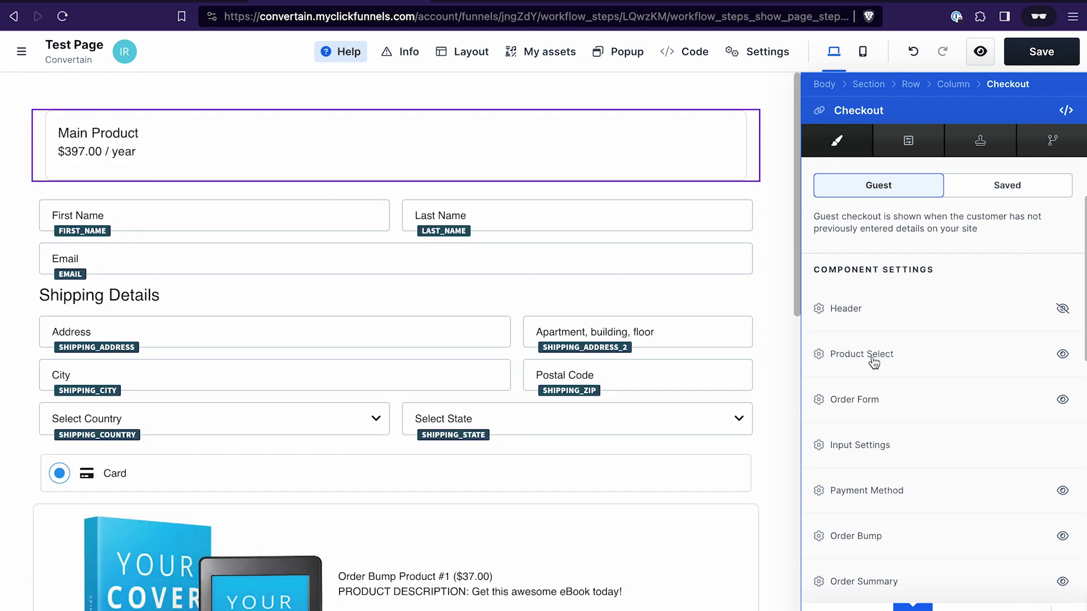
{"action": "left_click", "coordinate": [873, 361]}
{"action": "scroll", "coordinate": [872, 358], "scroll_direction": "down", "scroll_amount": 6}
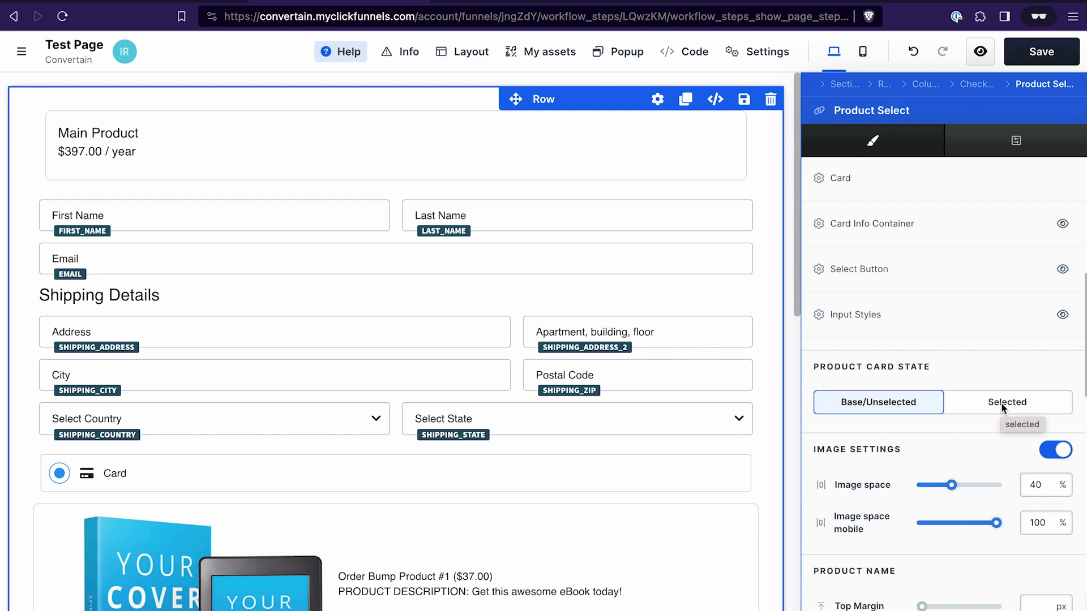
{"action": "key", "text": "Escape"}
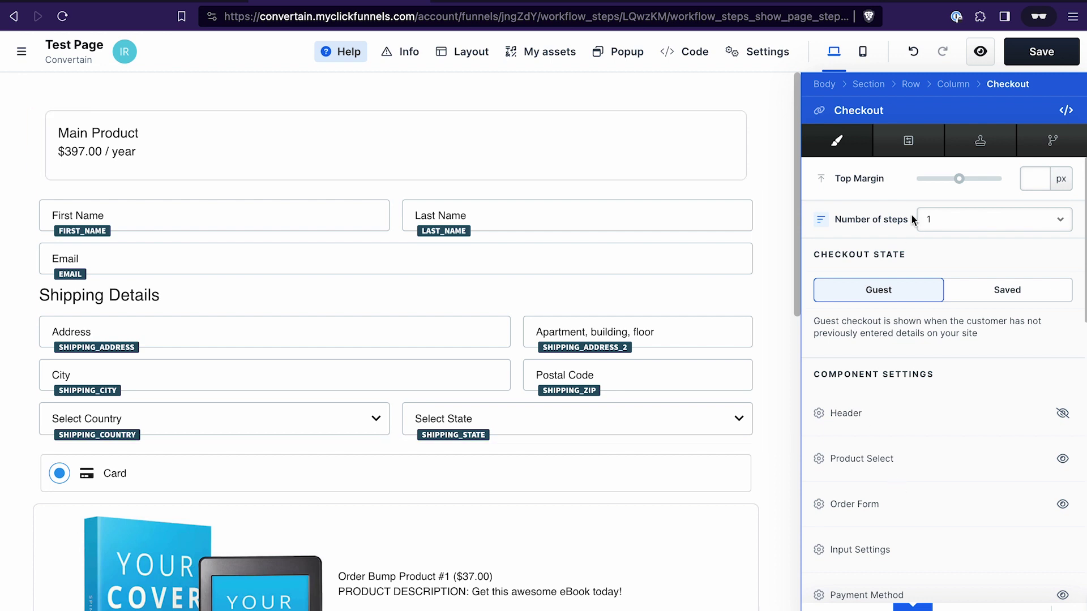
Review the checkout's Advanced tab options, then go back to its main Settings
{"action": "left_click", "coordinate": [915, 141]}
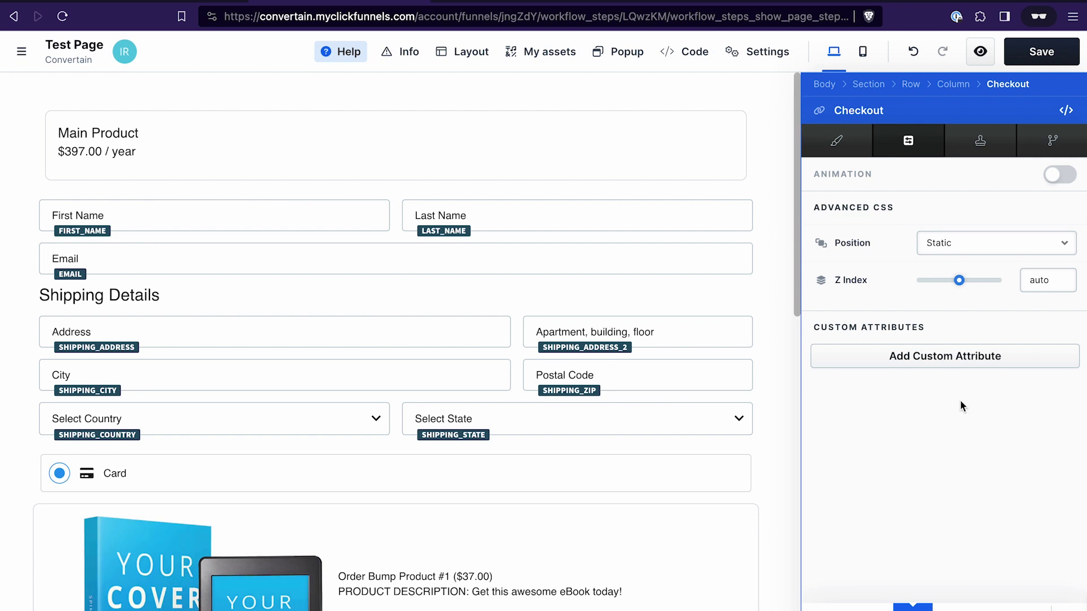
{"action": "left_click", "coordinate": [836, 140]}
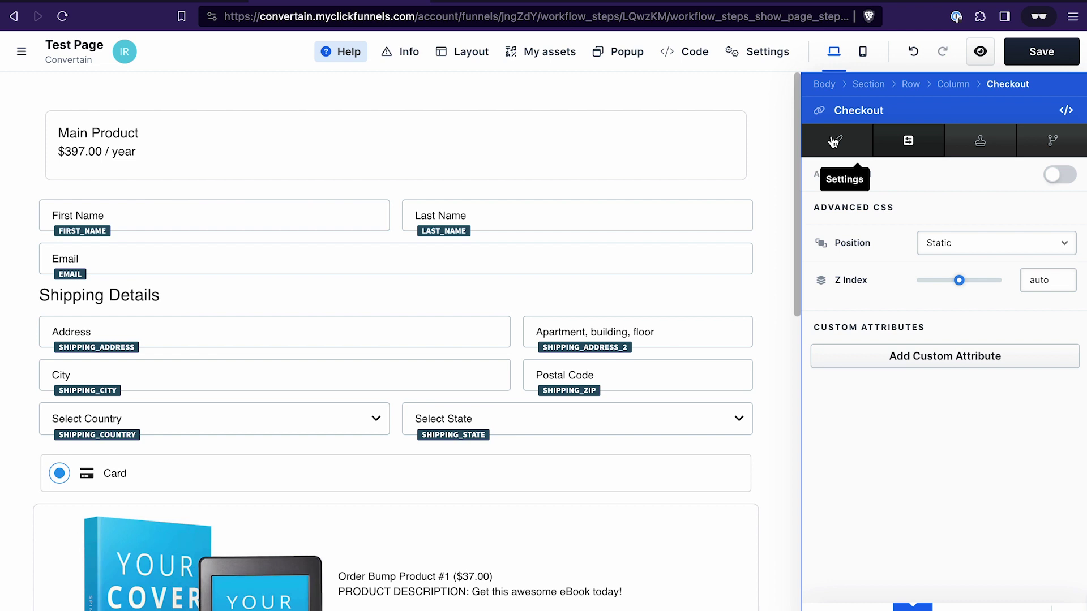
{"action": "left_click", "coordinate": [834, 140]}
Bring up the Order Form settings, where phone number and billing form are hidden
{"action": "scroll", "coordinate": [876, 378], "scroll_direction": "down", "scroll_amount": 2}
{"action": "scroll", "coordinate": [876, 378], "scroll_direction": "down", "scroll_amount": 1}
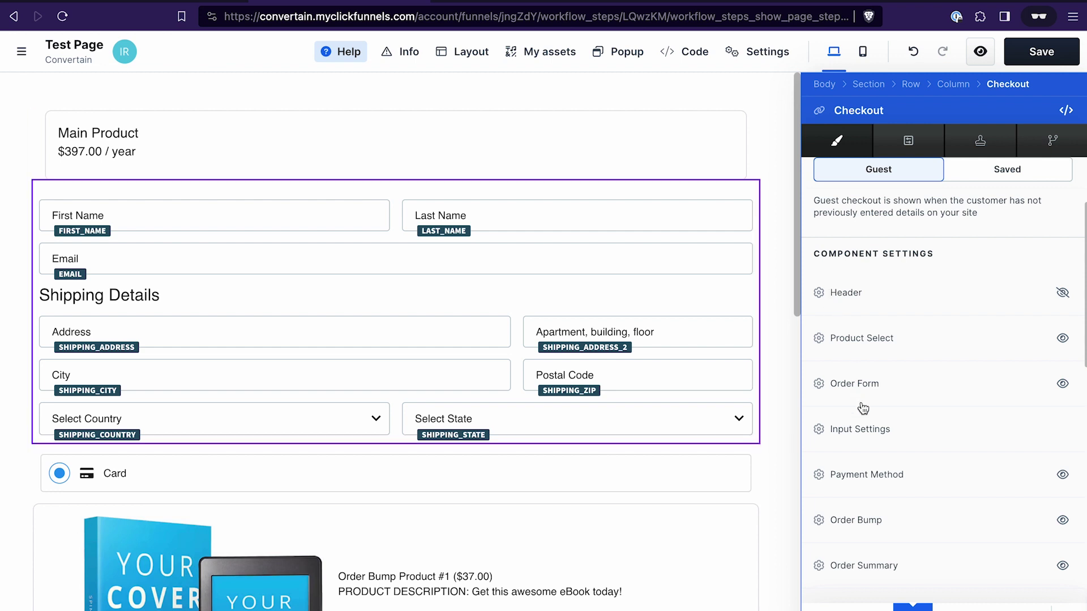
{"action": "left_click", "coordinate": [860, 383]}
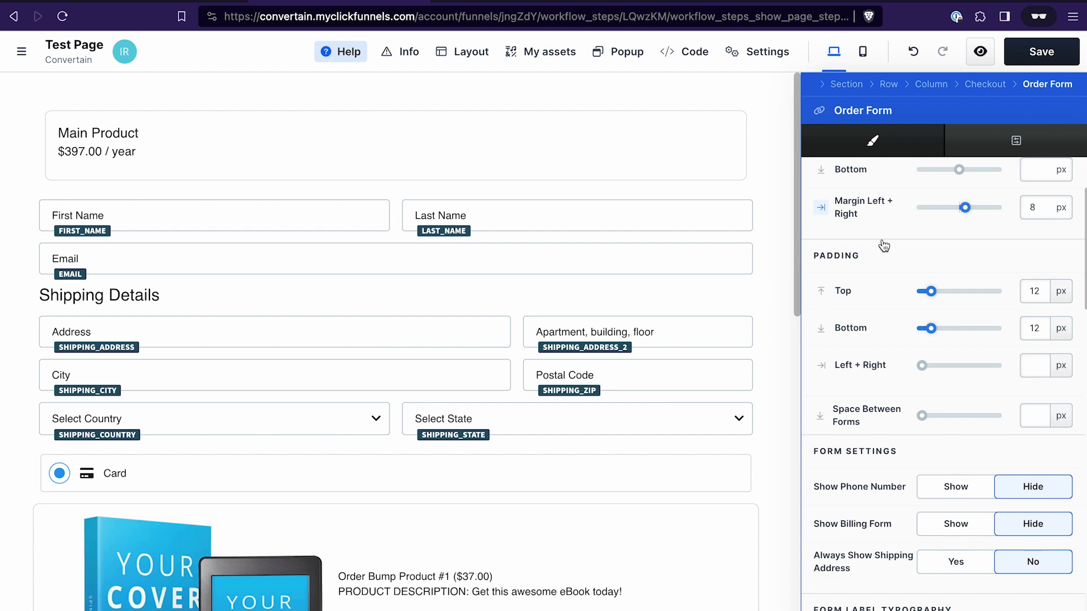
{"action": "scroll", "coordinate": [902, 188], "scroll_direction": "down", "scroll_amount": 5}
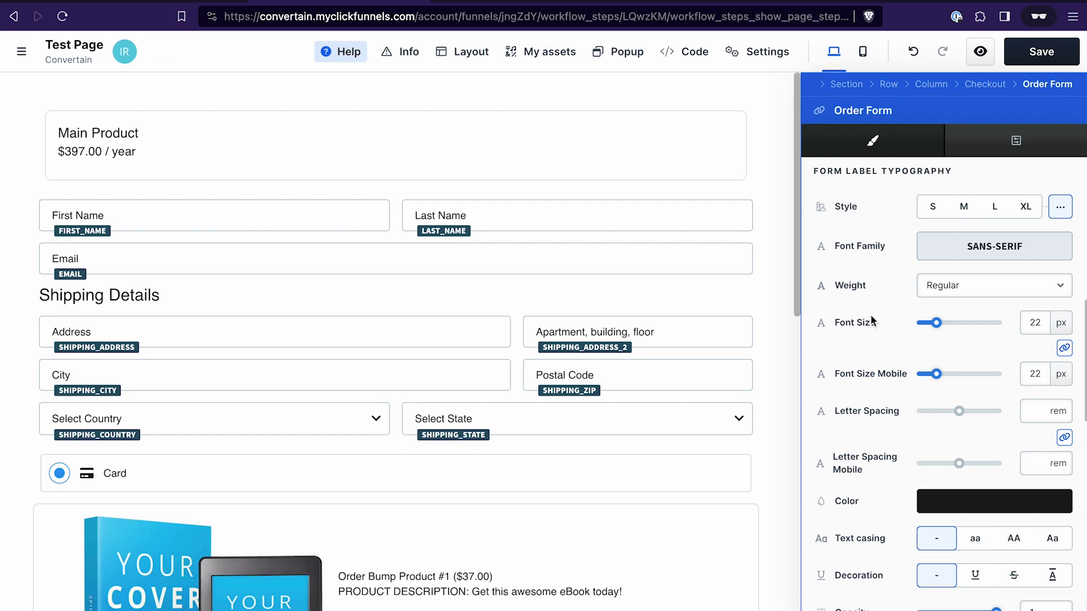
{"action": "scroll", "coordinate": [897, 449], "scroll_direction": "down", "scroll_amount": 10}
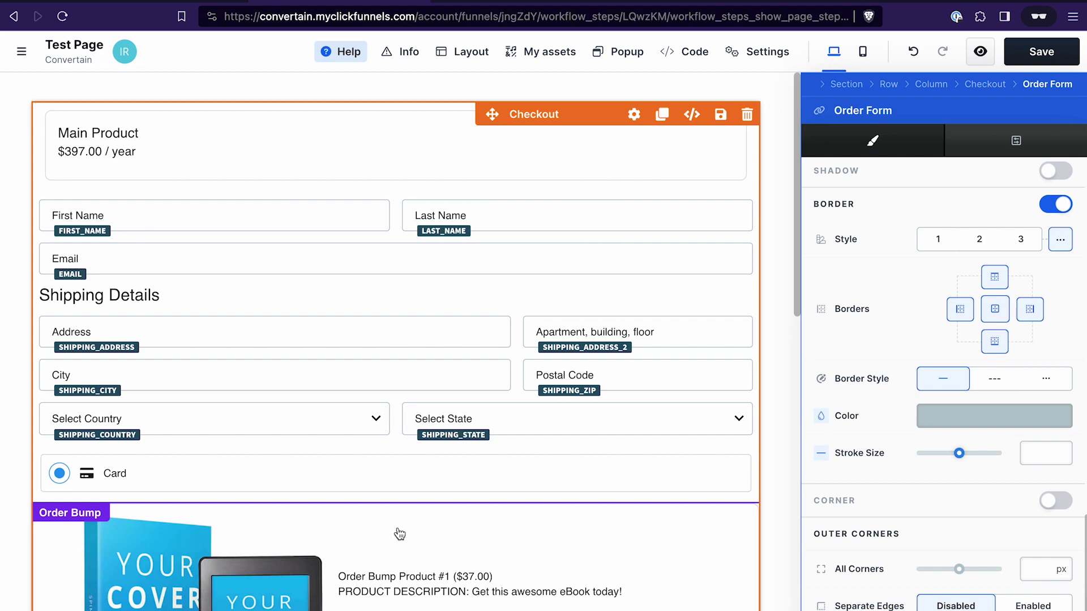
Set the Order Bump's Image space slider to 20%, then close the sidebar to preview the page
{"action": "left_click", "coordinate": [433, 532]}
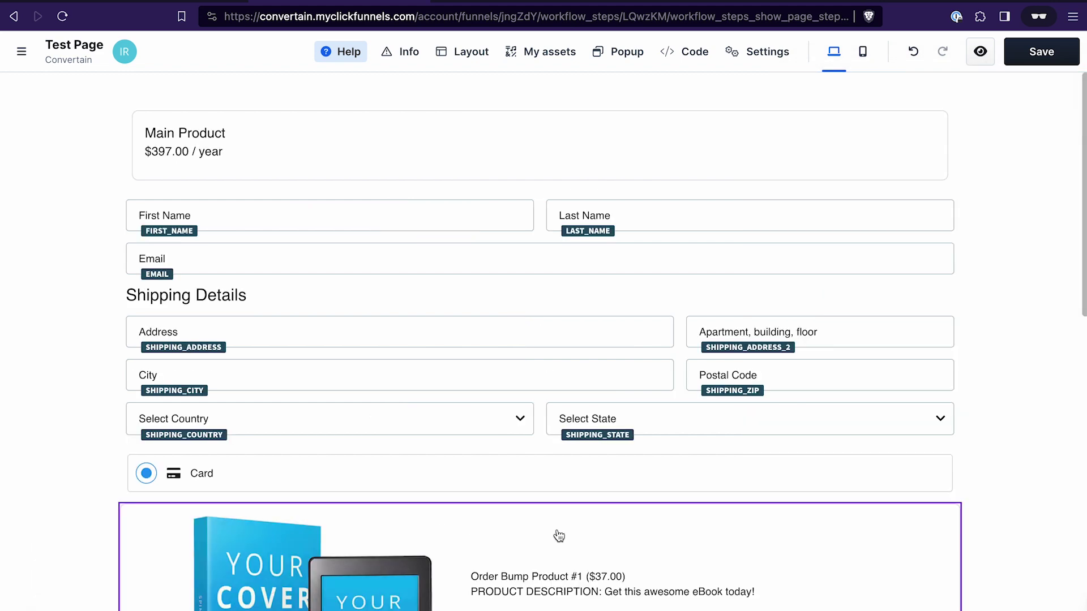
{"action": "scroll", "coordinate": [558, 535], "scroll_direction": "down", "scroll_amount": 5}
{"action": "scroll", "coordinate": [891, 481], "scroll_direction": "down", "scroll_amount": 5}
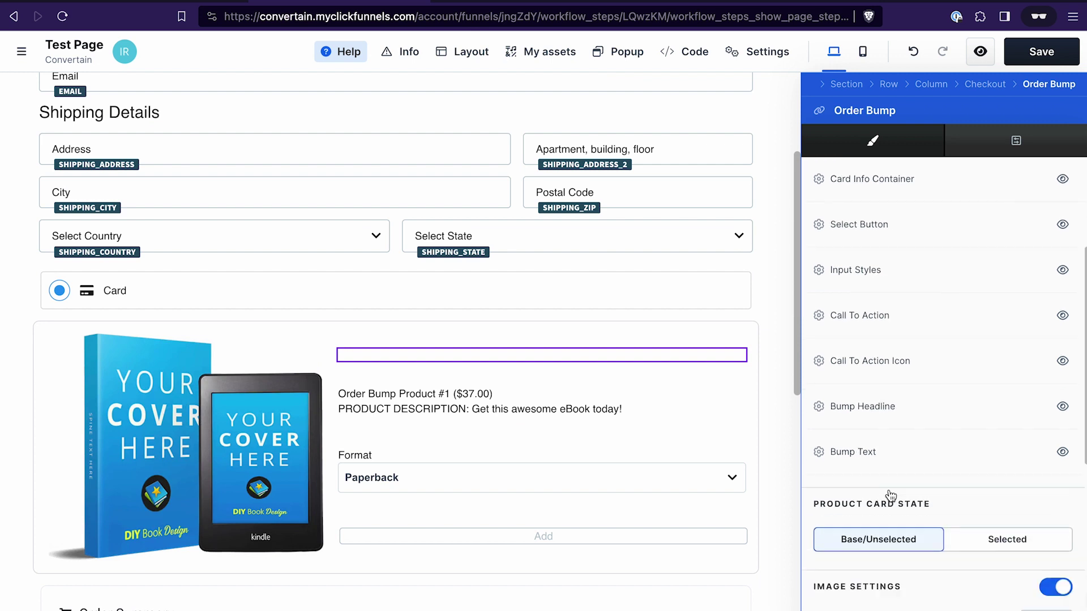
{"action": "scroll", "coordinate": [890, 495], "scroll_direction": "down", "scroll_amount": 3}
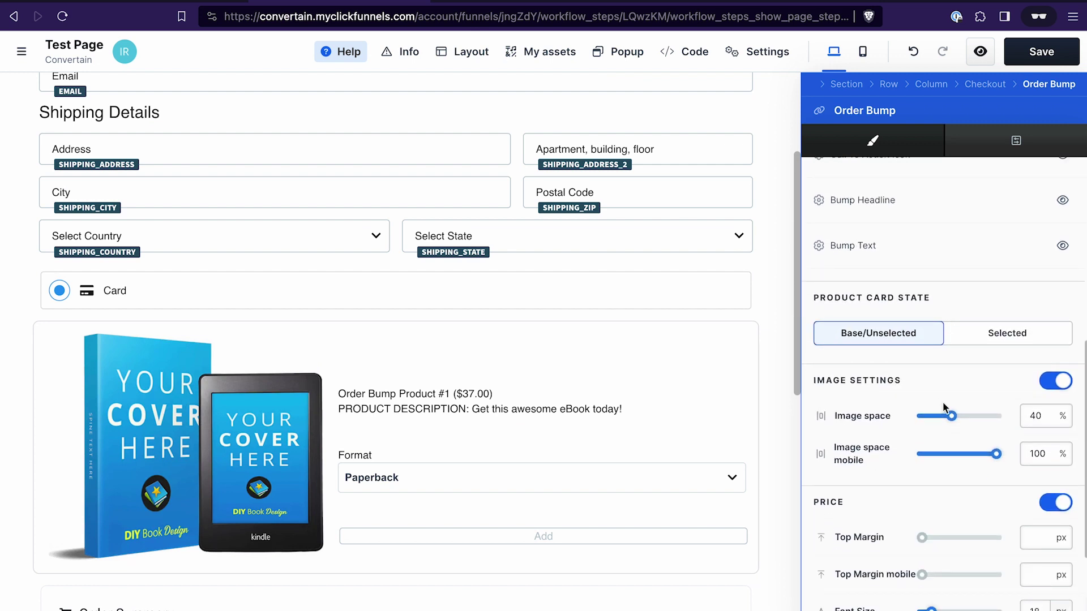
{"action": "left_click_drag", "start_coordinate": [953, 419], "coordinate": [938, 418]}
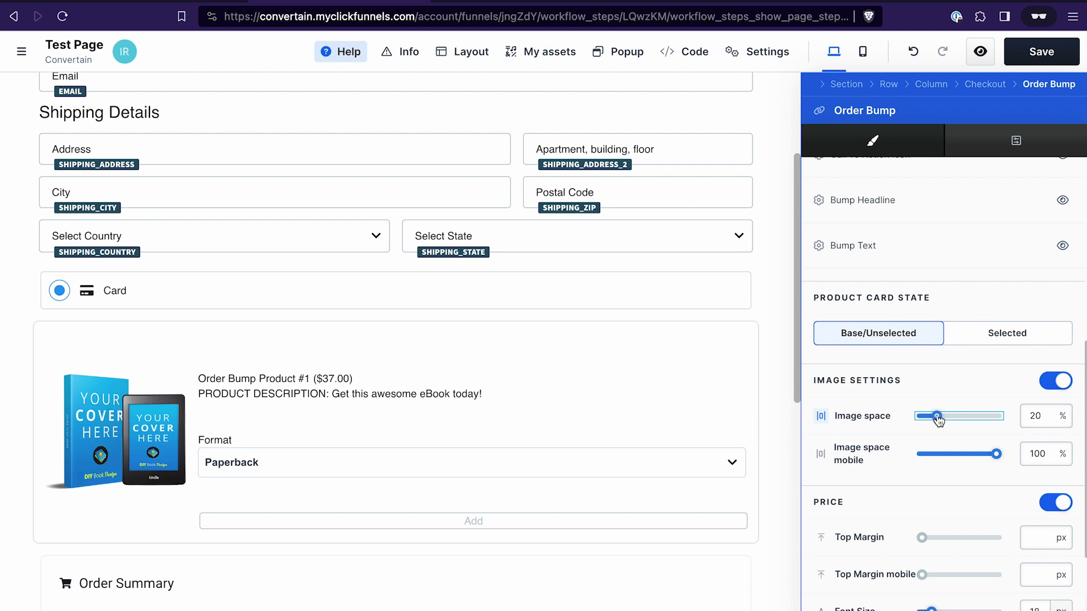
{"action": "scroll", "coordinate": [938, 418], "scroll_direction": "down", "scroll_amount": 3}
{"action": "scroll", "coordinate": [614, 173], "scroll_direction": "up", "scroll_amount": 3}
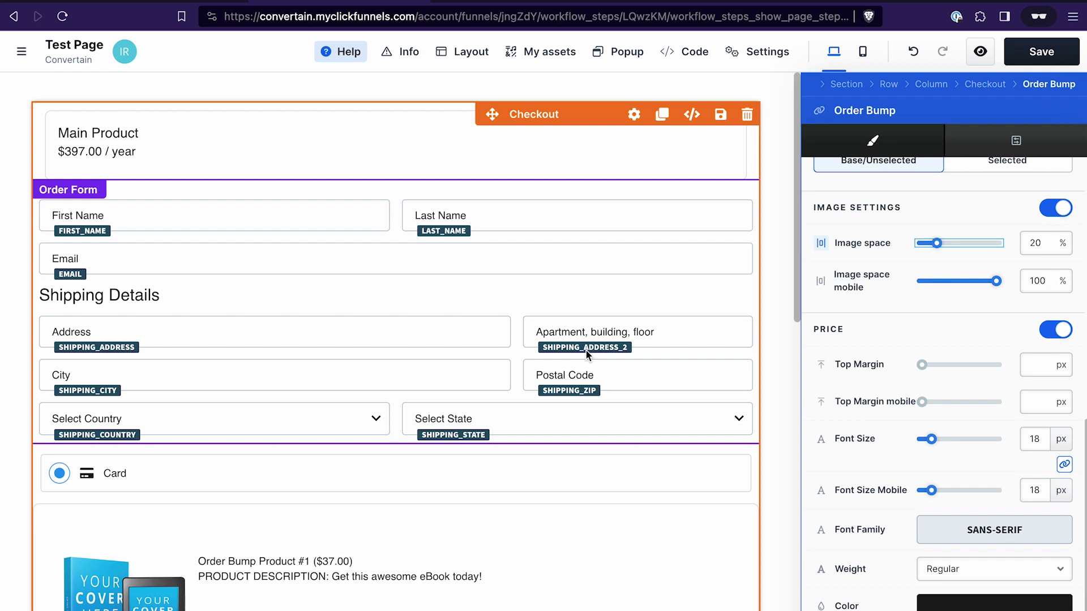
{"action": "scroll", "coordinate": [548, 538], "scroll_direction": "down", "scroll_amount": 3}
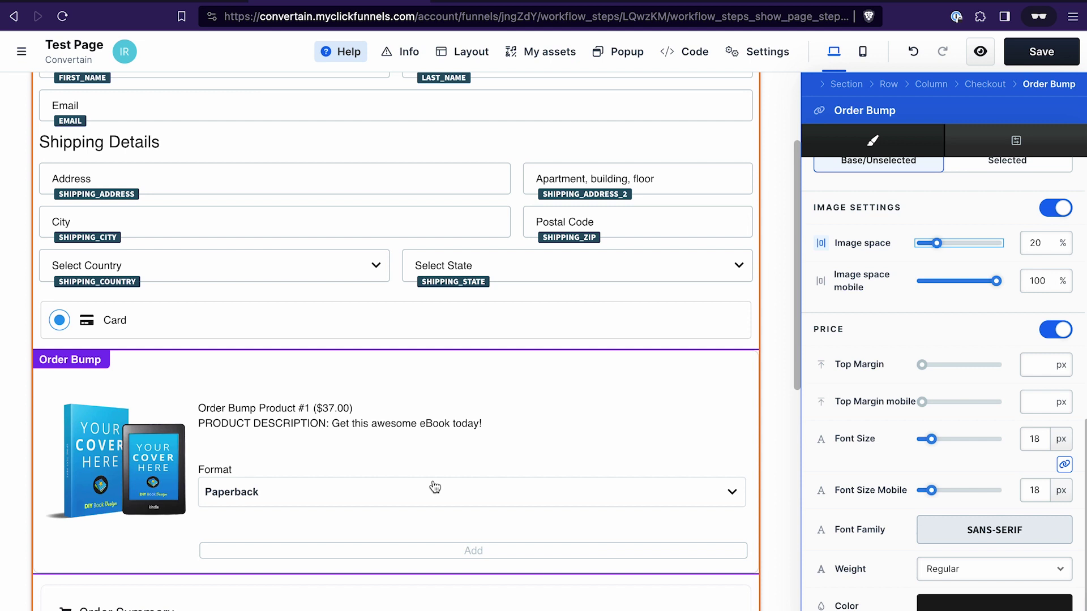
{"action": "key", "text": "Escape"}
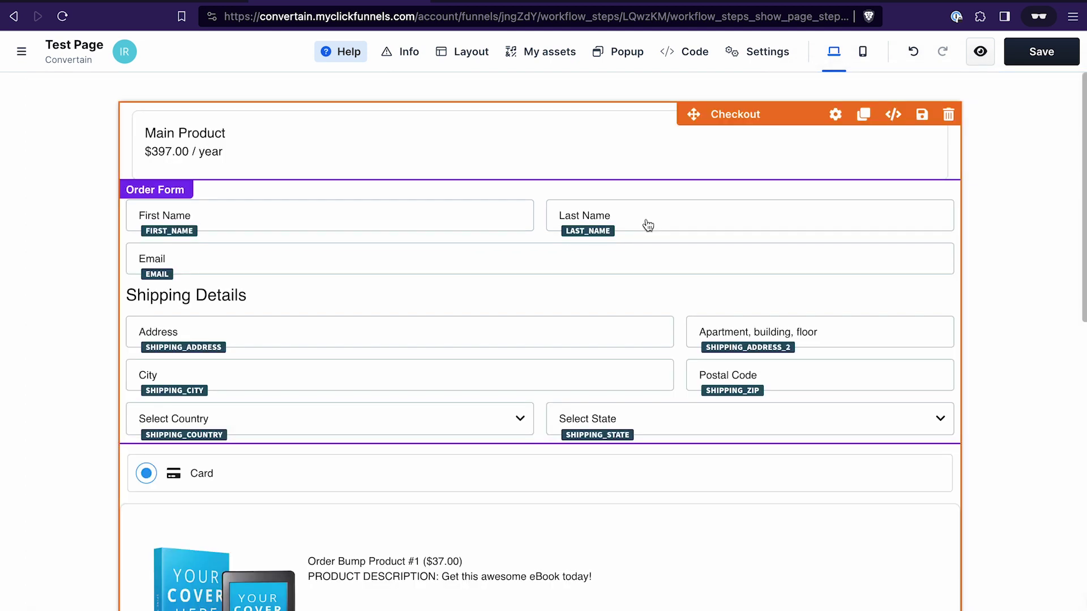